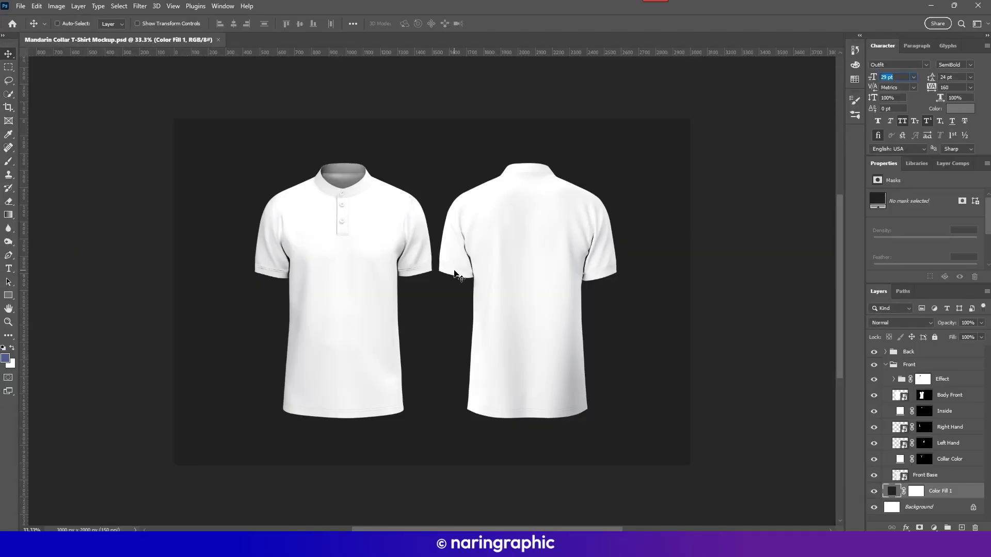
# Open the Body Front smart object from the Front layer group for editing
pyautogui.hotkey('ctrl', '+')
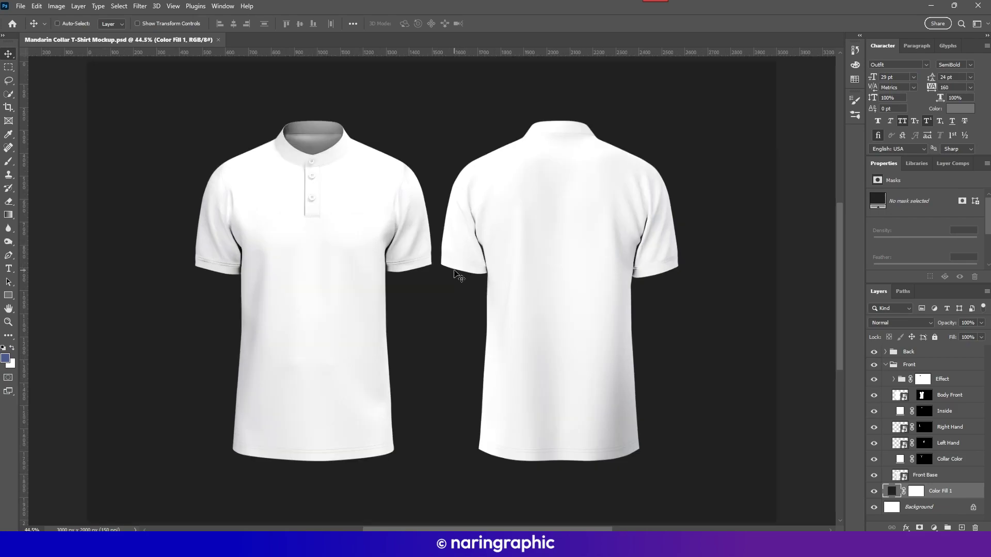
pyautogui.click(885, 364)
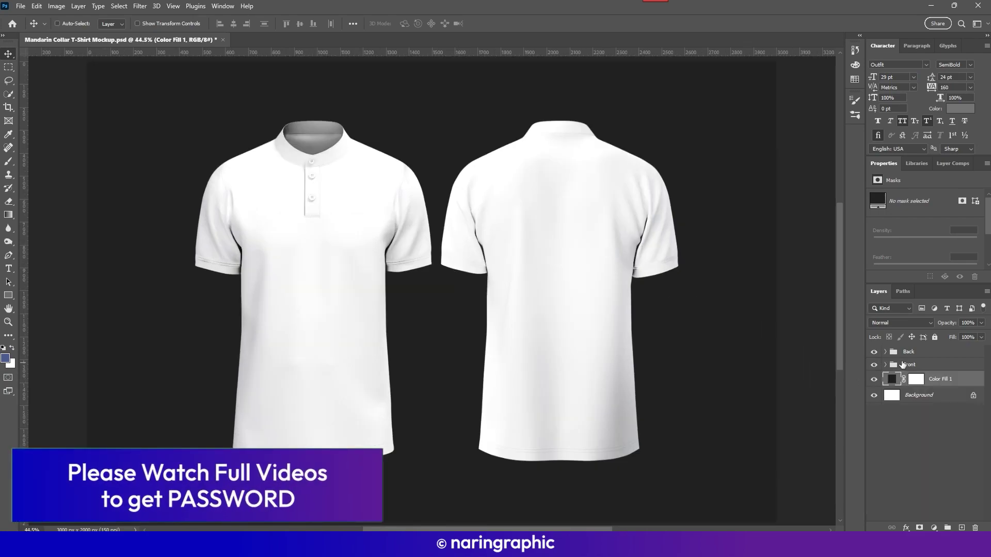
pyautogui.click(911, 353)
pyautogui.click(885, 364)
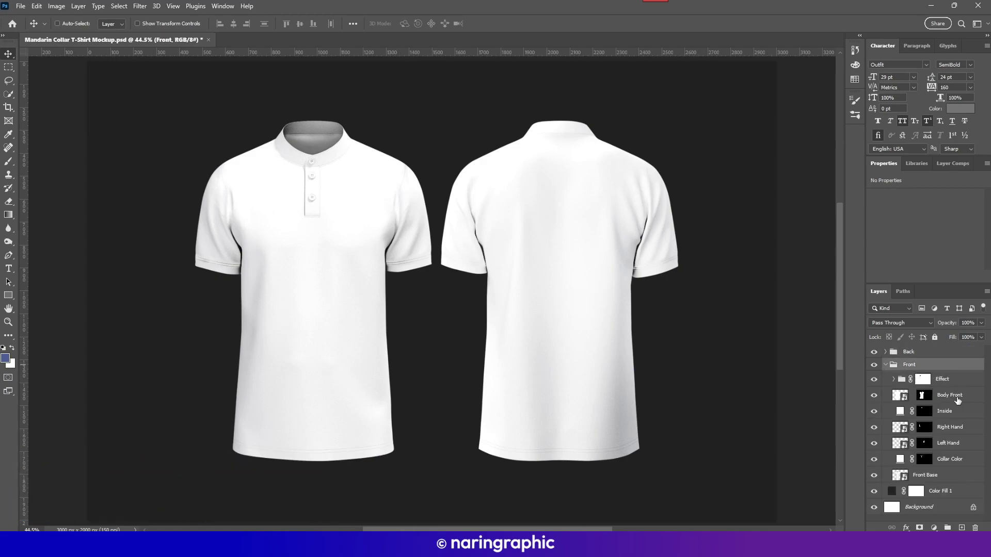
pyautogui.click(955, 397)
pyautogui.doubleClick(899, 394)
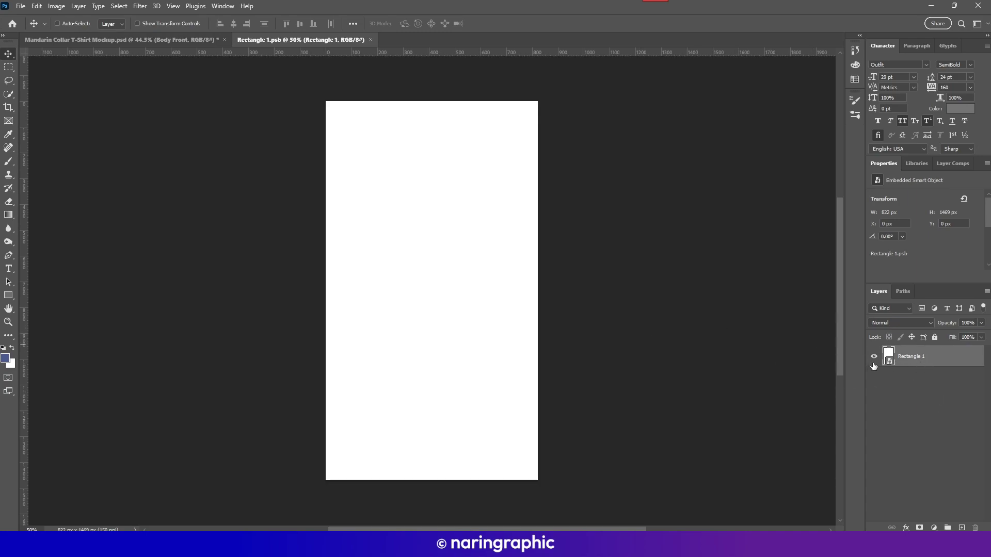
# Draw a rectangle and stretch its edges to fill the entire Body Front canvas
pyautogui.click(8, 295)
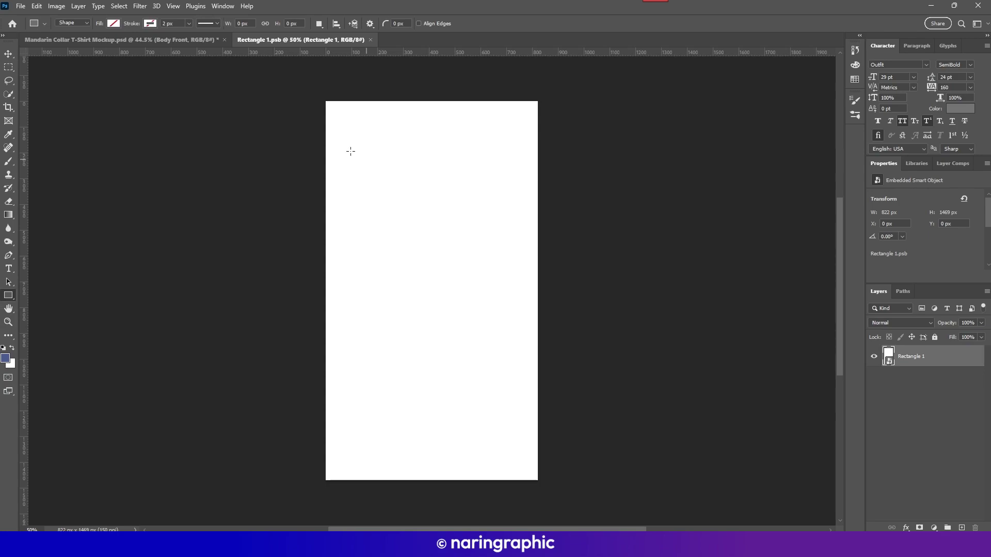
pyautogui.moveTo(341, 139); pyautogui.dragTo(498, 409)
pyautogui.moveTo(498, 274); pyautogui.dragTo(533, 275)
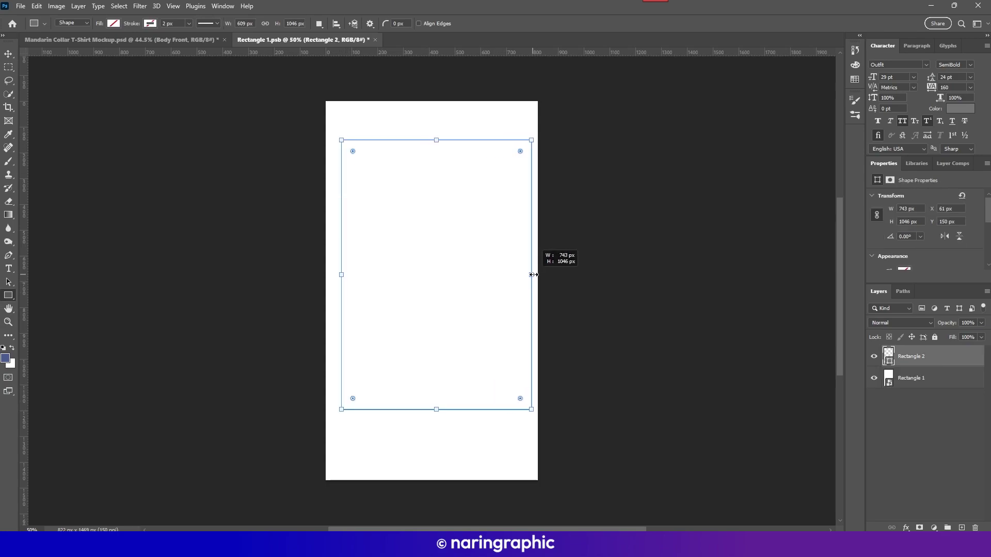
pyautogui.moveTo(341, 274); pyautogui.dragTo(326, 275)
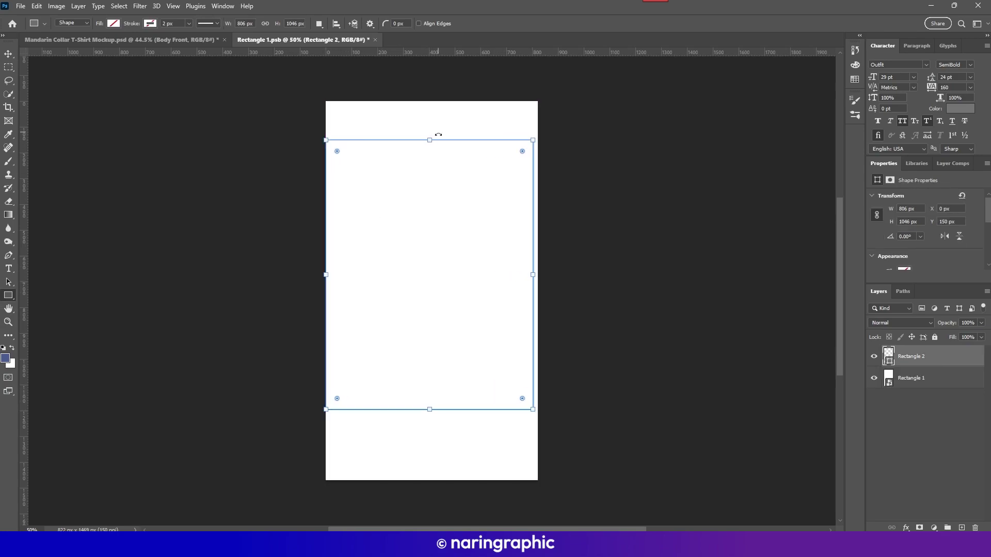
pyautogui.moveTo(428, 135); pyautogui.dragTo(429, 101)
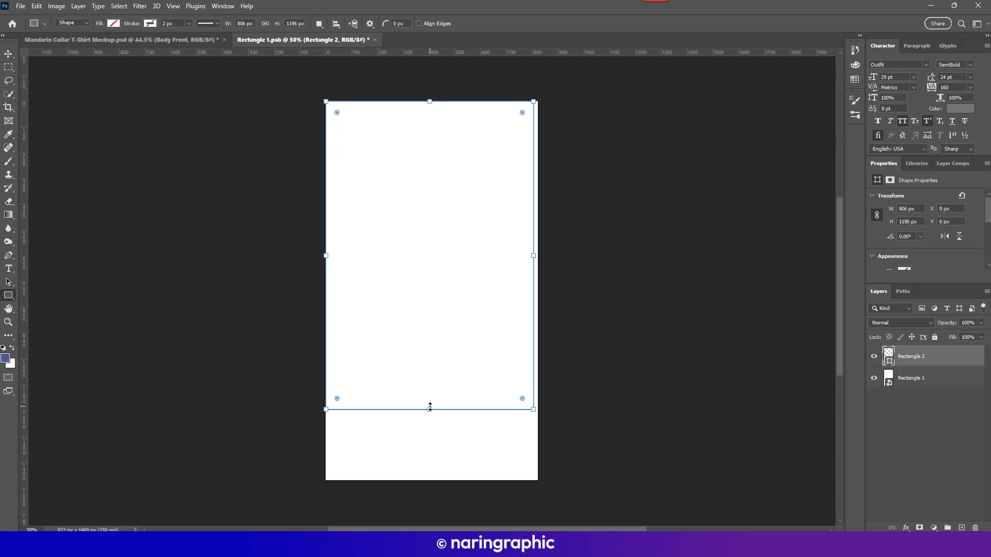
pyautogui.moveTo(428, 409); pyautogui.dragTo(431, 476)
pyautogui.moveTo(534, 292); pyautogui.dragTo(537, 292)
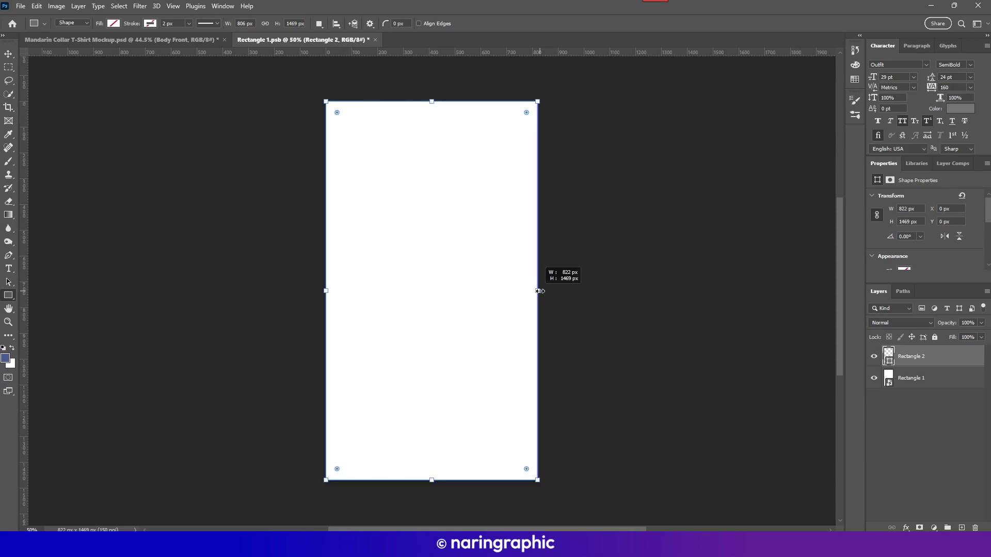
# Fill the rectangle with the first blue-to-white gradient from the Basics folder
pyautogui.click(118, 24)
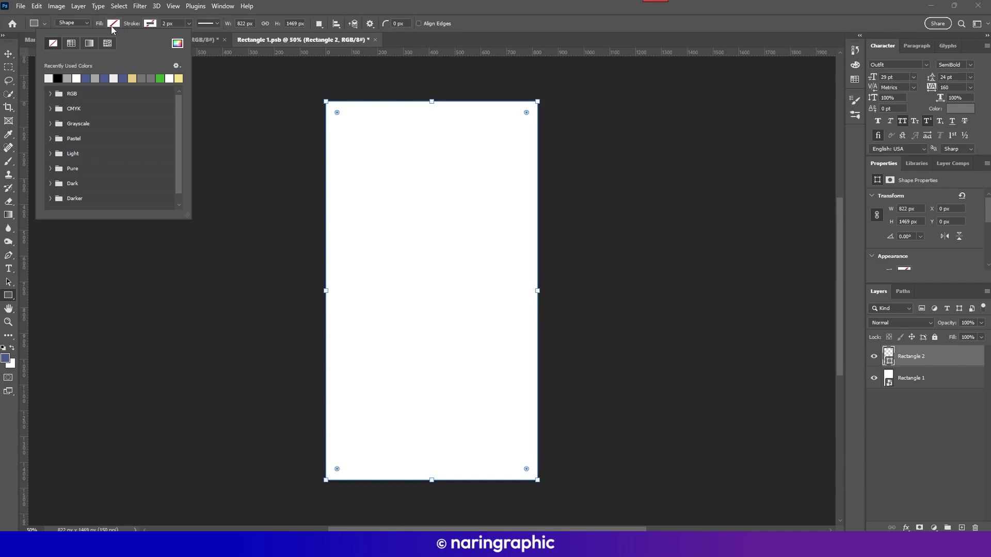
pyautogui.click(89, 44)
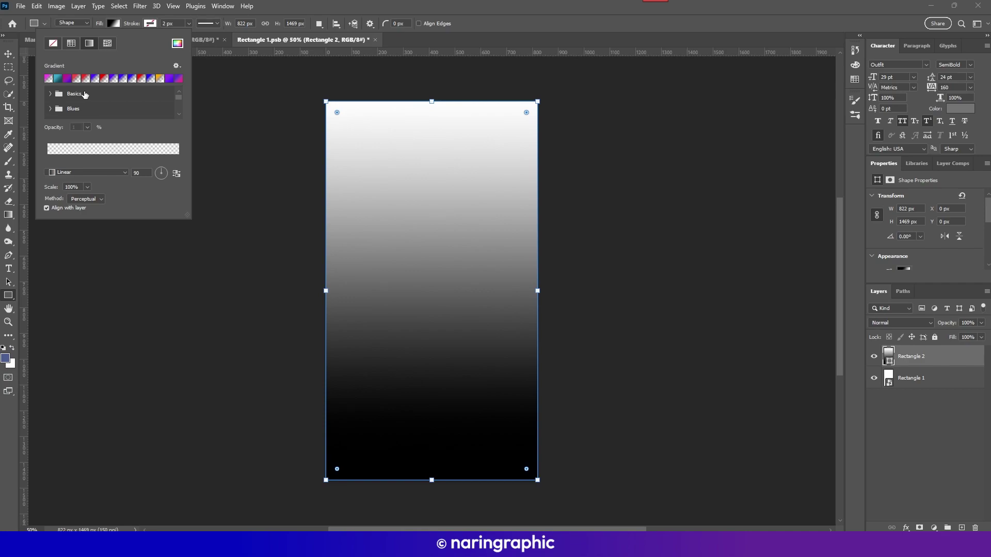
pyautogui.click(51, 95)
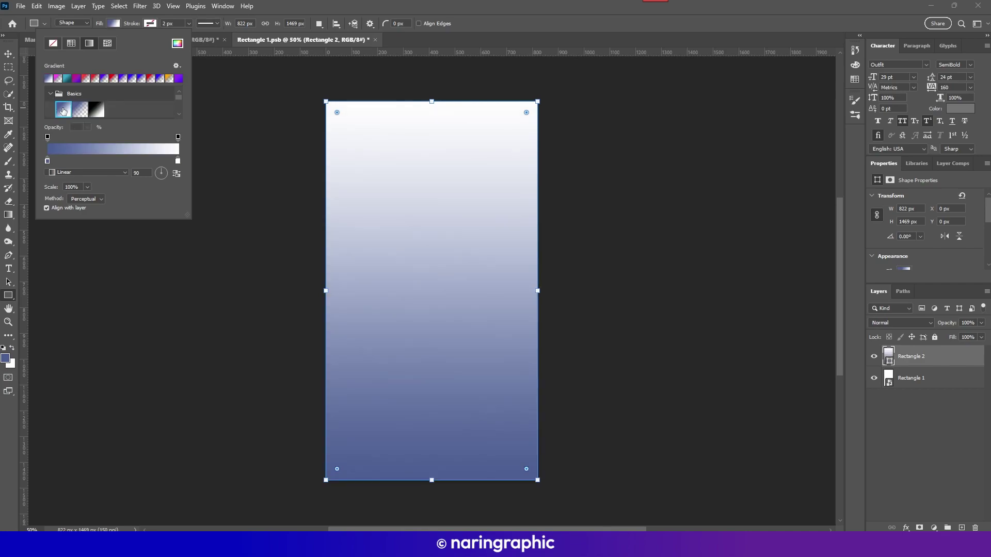
pyautogui.click(358, 5)
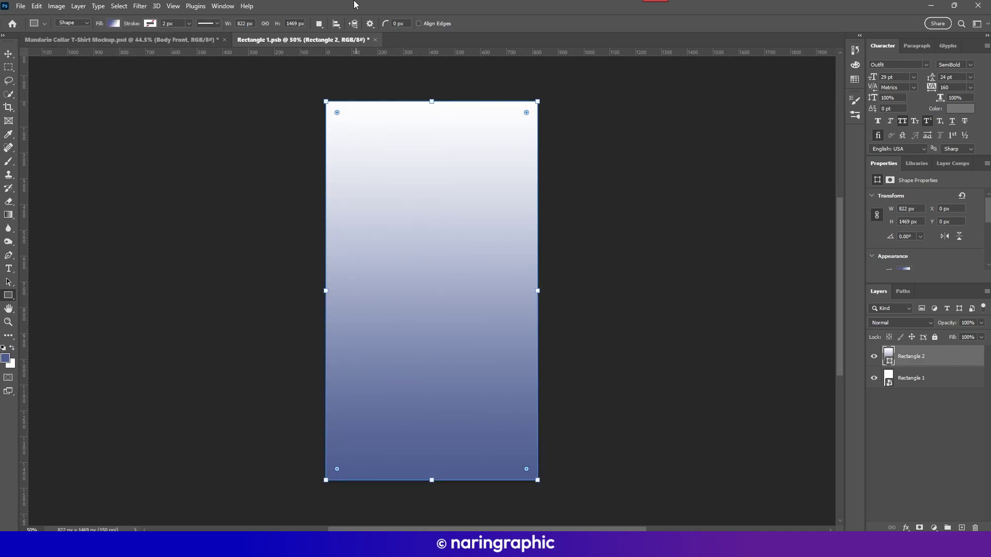
pyautogui.click(111, 25)
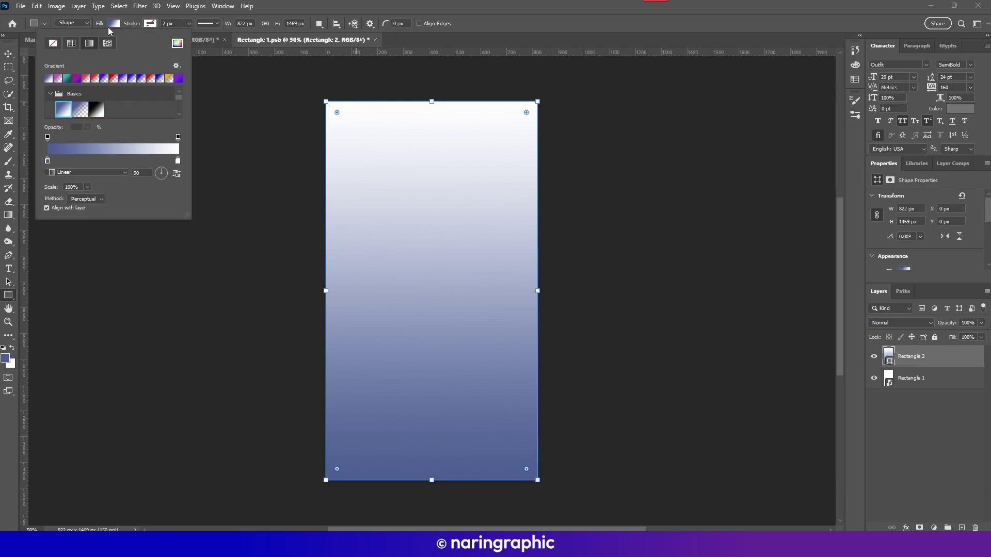
# Change the gradient's blue colour stop to orange ff9600
pyautogui.doubleClick(47, 162)
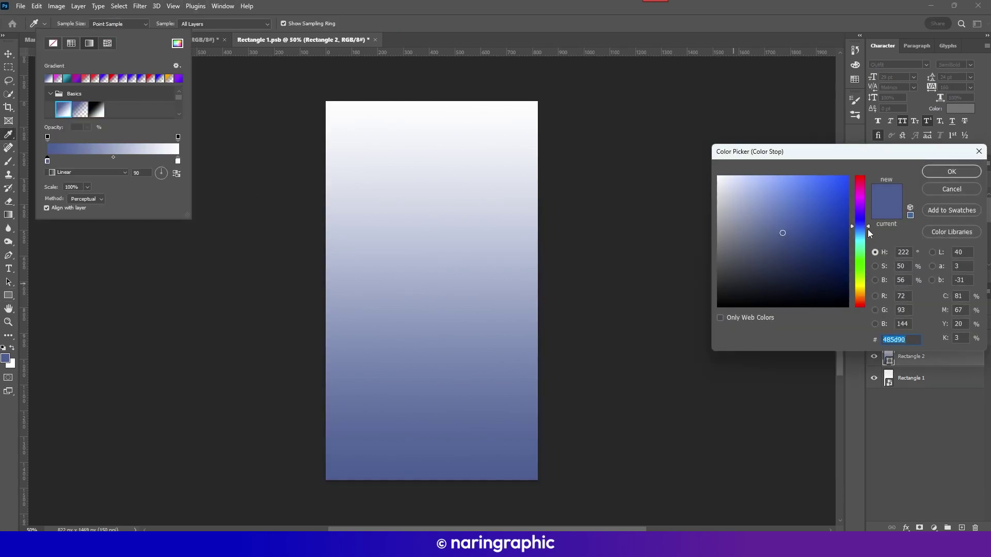
pyautogui.moveTo(868, 227)
pyautogui.mouseDown()
pyautogui.moveTo(862, 182)
pyautogui.moveTo(869, 305)
pyautogui.moveTo(868, 295)
pyautogui.mouseUp()
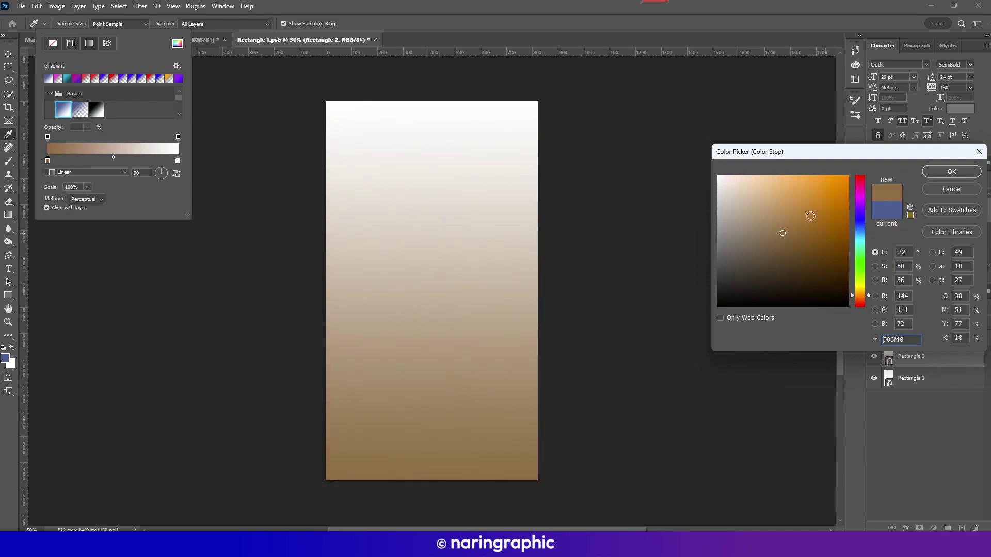
pyautogui.moveTo(805, 216); pyautogui.dragTo(873, 159)
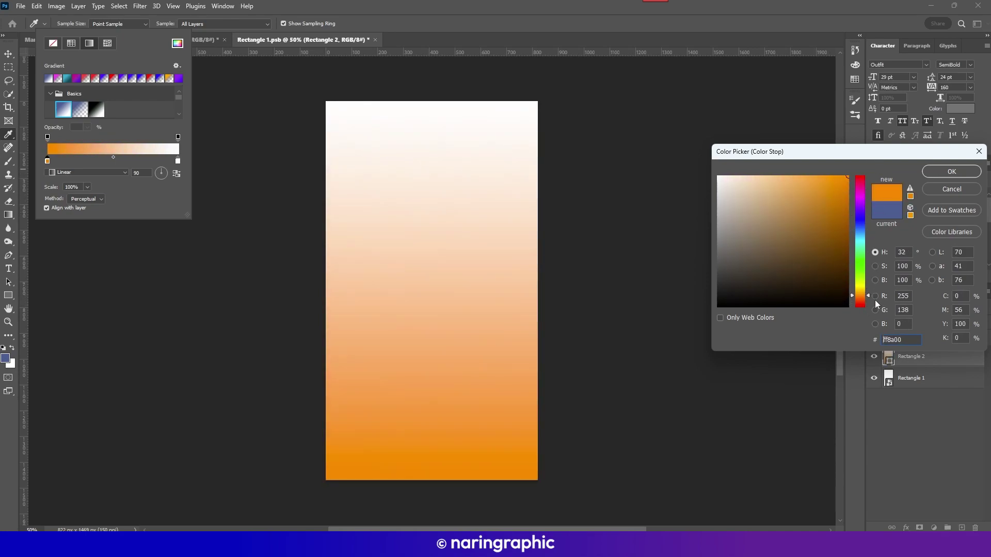
pyautogui.moveTo(866, 294); pyautogui.dragTo(866, 295)
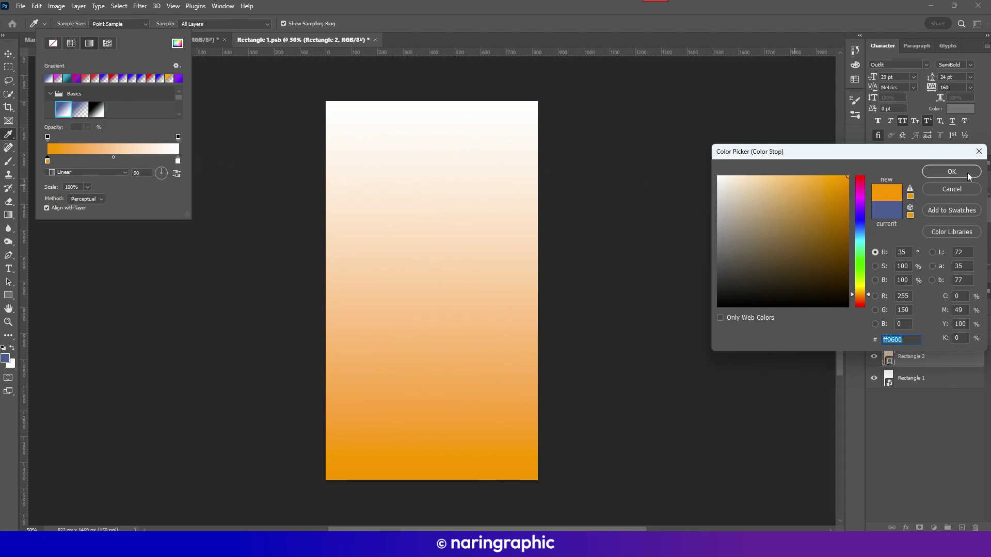
pyautogui.moveTo(933, 156); pyautogui.dragTo(577, 132)
pyautogui.click(595, 154)
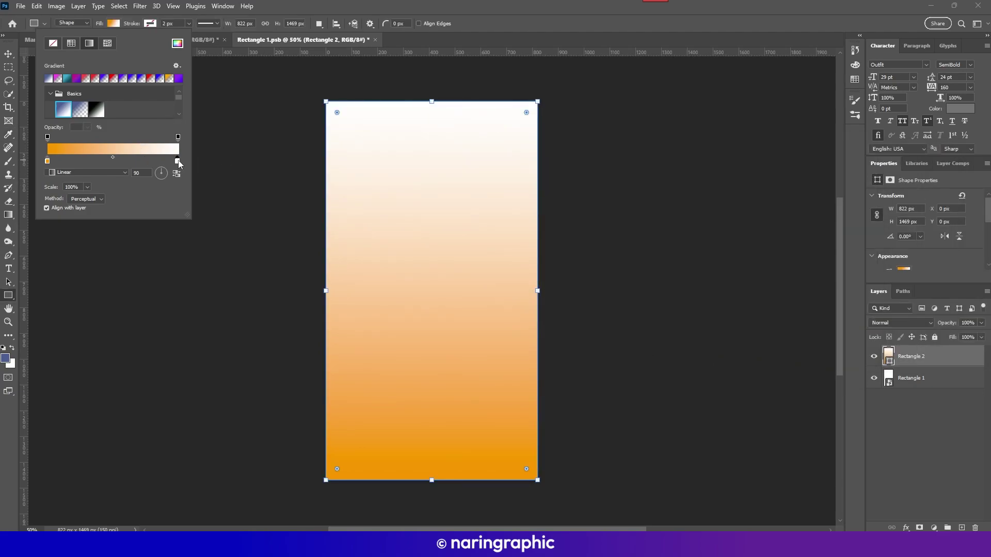
# Change the gradient's white colour stop to a bright cyan and fine-tune its hue
pyautogui.doubleClick(178, 160)
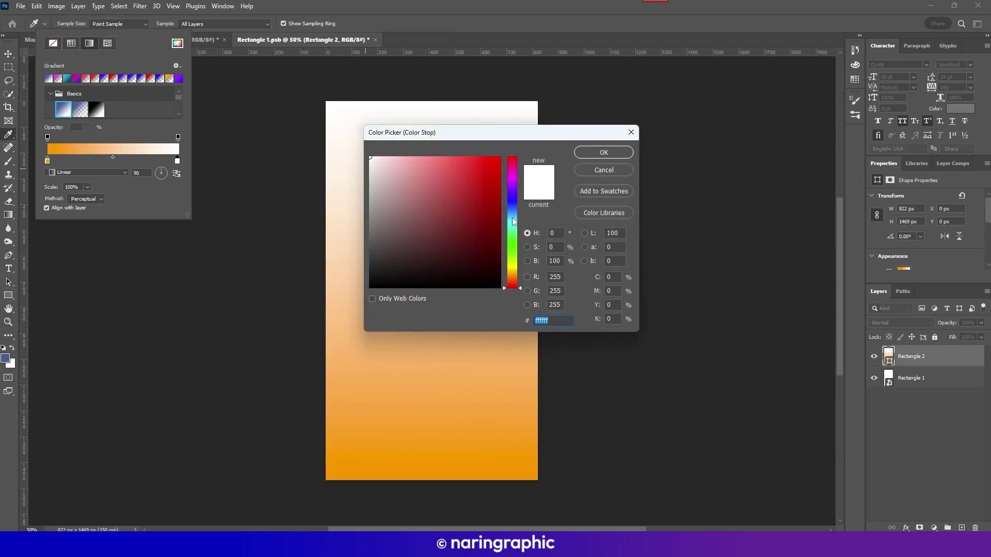
pyautogui.write('00c6ff')
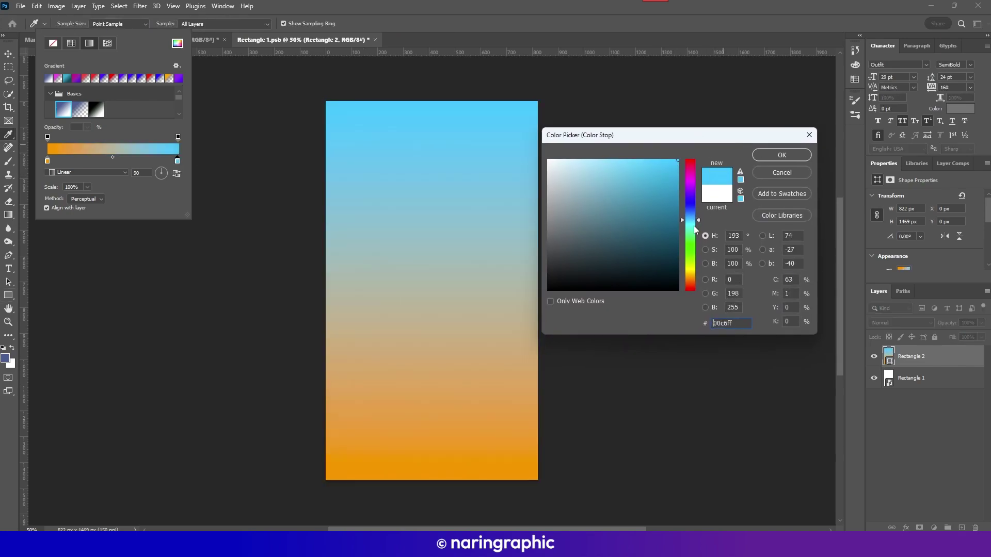
pyautogui.moveTo(695, 229); pyautogui.dragTo(695, 225)
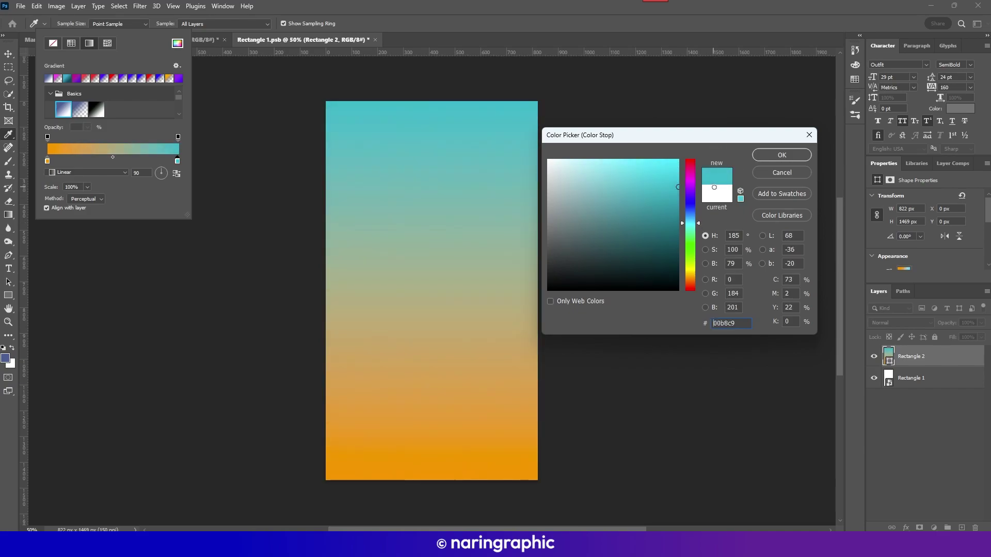
pyautogui.moveTo(699, 225); pyautogui.dragTo(699, 228)
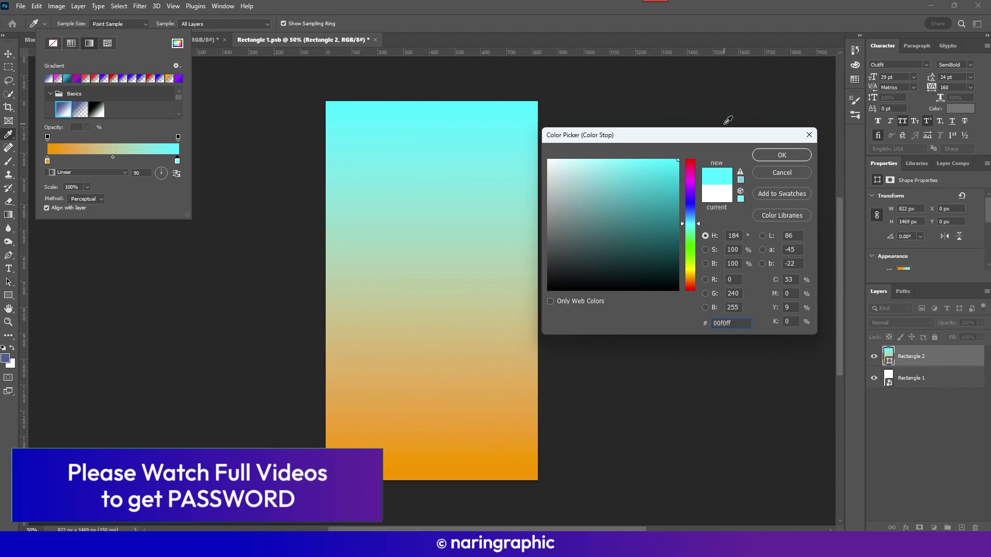
pyautogui.click(782, 156)
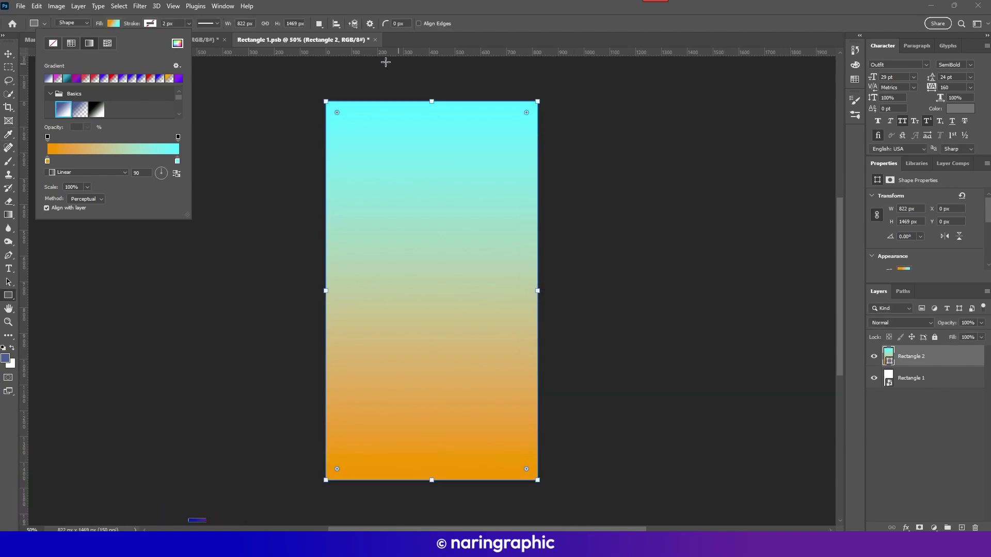
pyautogui.click(489, 16)
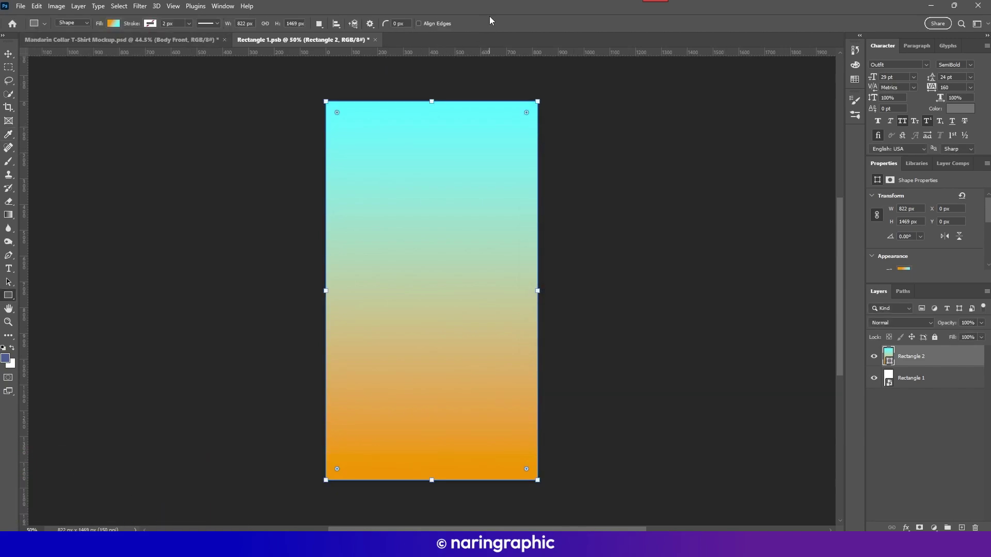
# Save Rectangle 1.psb and check the gradient on the mockup's shirt front
pyautogui.click(21, 6)
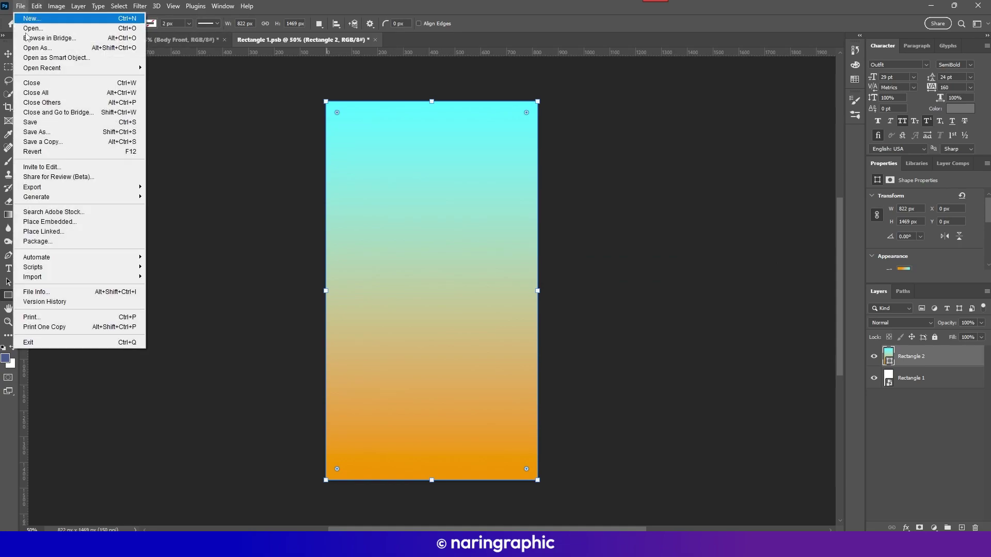
pyautogui.click(39, 122)
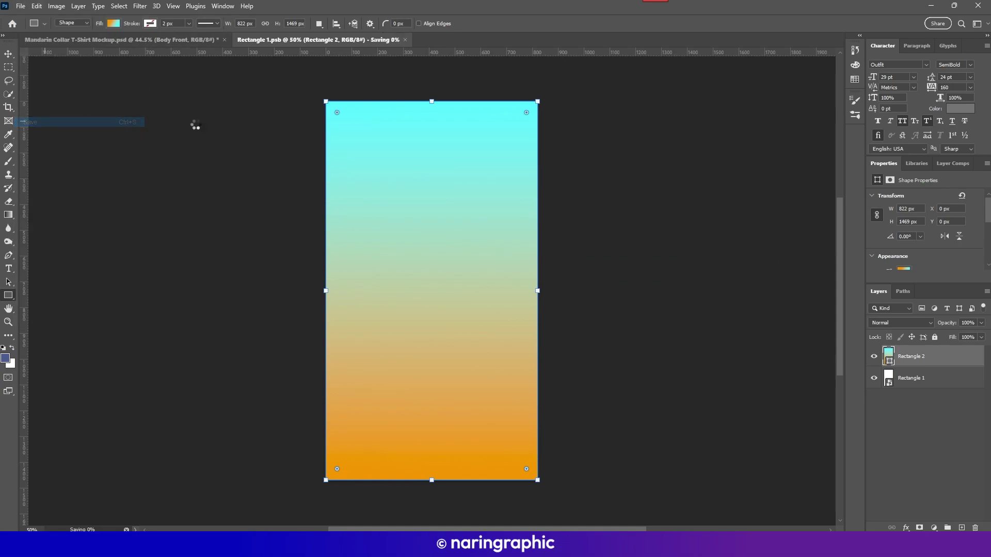
pyautogui.click(161, 39)
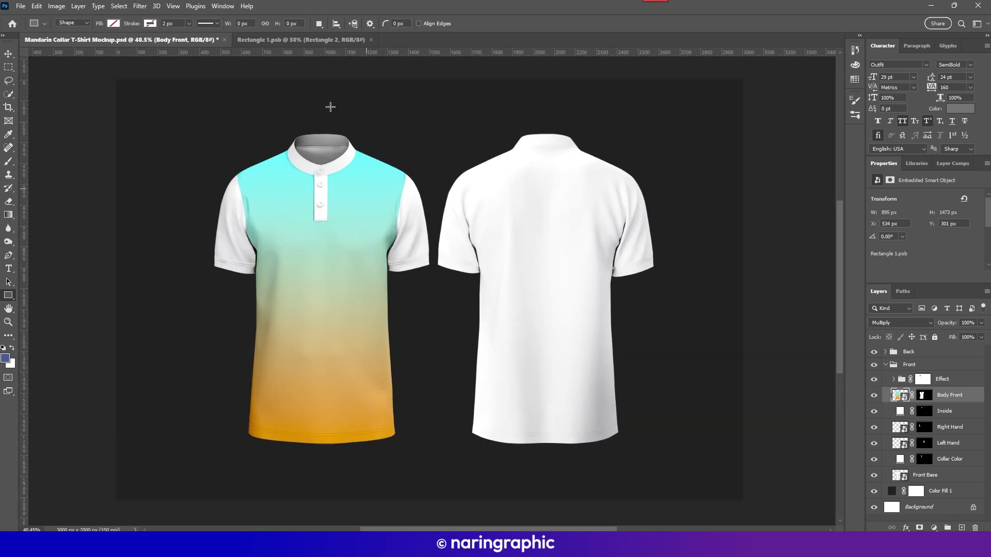
pyautogui.click(324, 39)
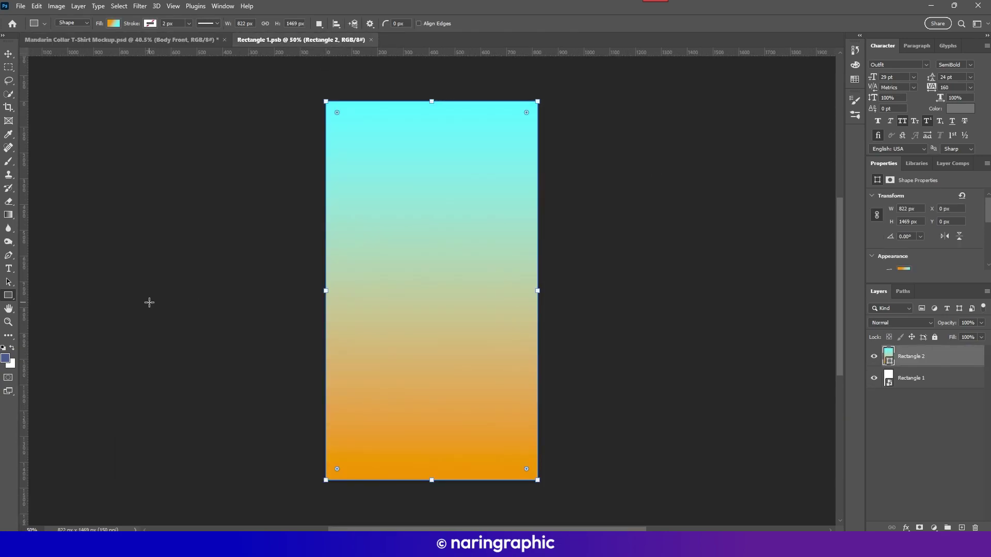
# Soften the gradient's cyan colour stop to sky blue 00c1e4
pyautogui.click(110, 25)
pyautogui.doubleClick(178, 161)
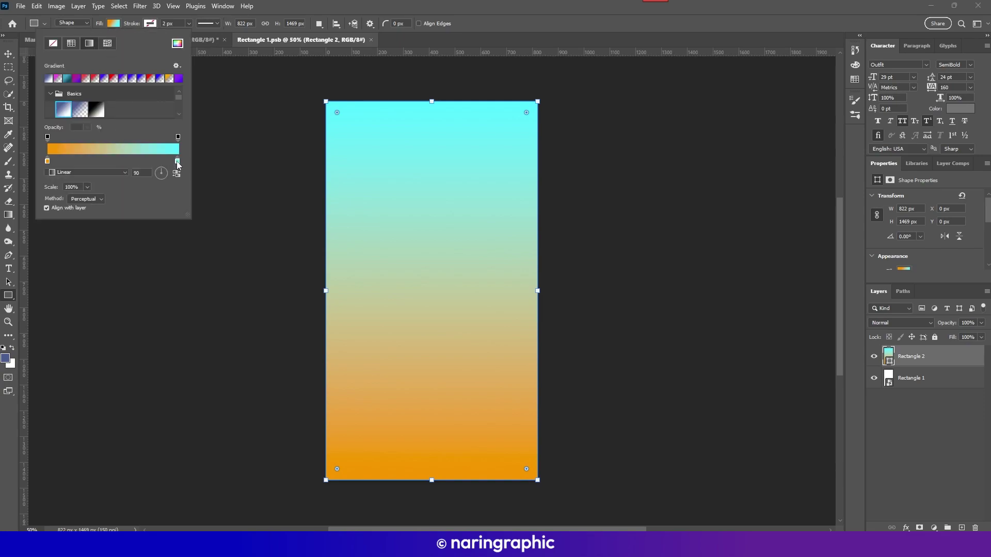
pyautogui.moveTo(664, 200)
pyautogui.mouseDown()
pyautogui.moveTo(677, 201)
pyautogui.moveTo(698, 227)
pyautogui.moveTo(663, 172)
pyautogui.mouseUp()
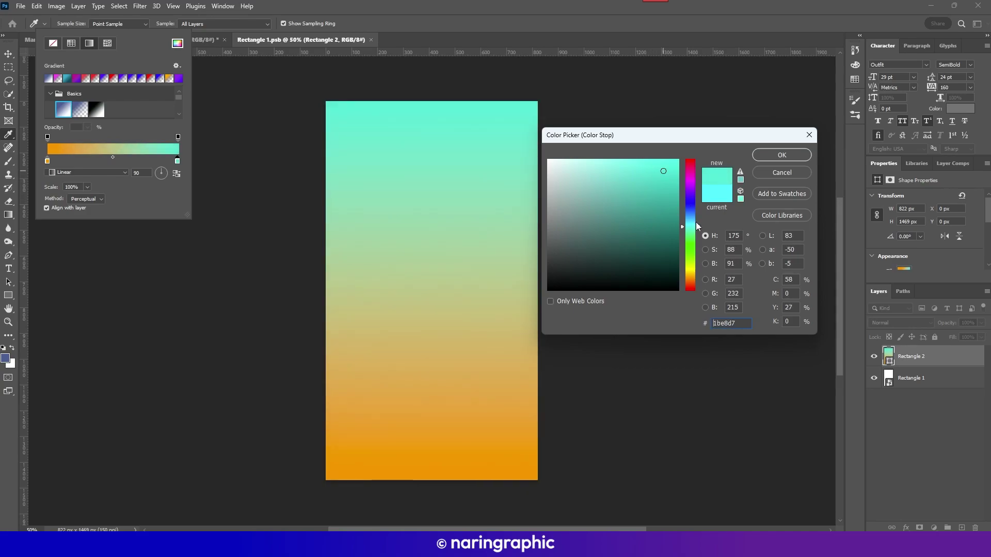
pyautogui.moveTo(699, 227); pyautogui.dragTo(703, 151)
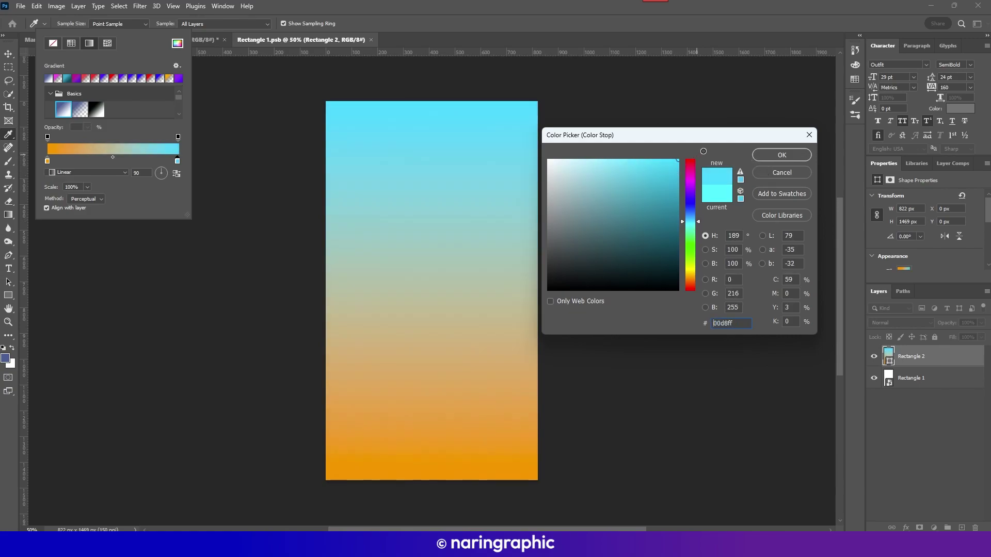
pyautogui.click(776, 154)
pyautogui.click(20, 6)
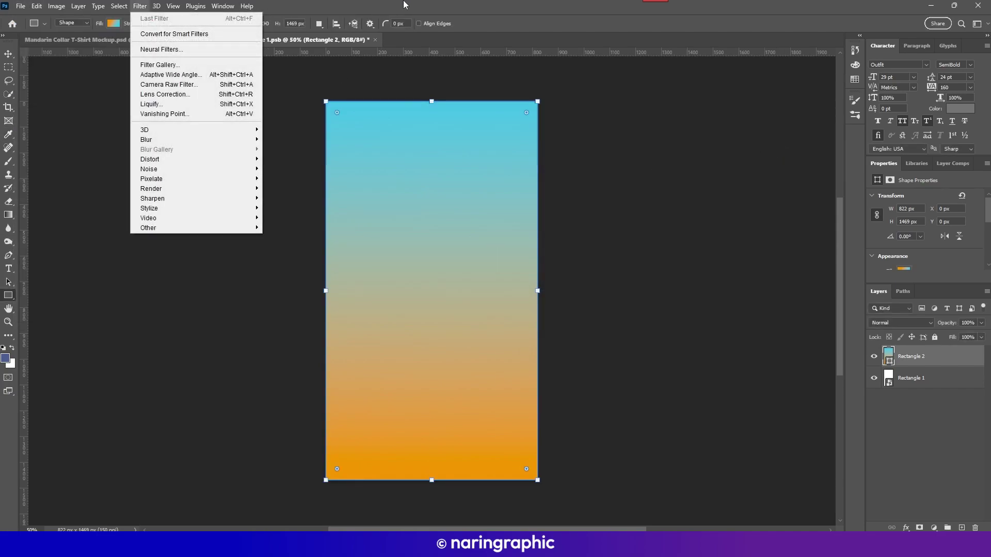
# Save Rectangle 1.psb and view the sky-blue-to-orange front on the T-shirt mockup
pyautogui.click(459, 5)
pyautogui.click(7, 55)
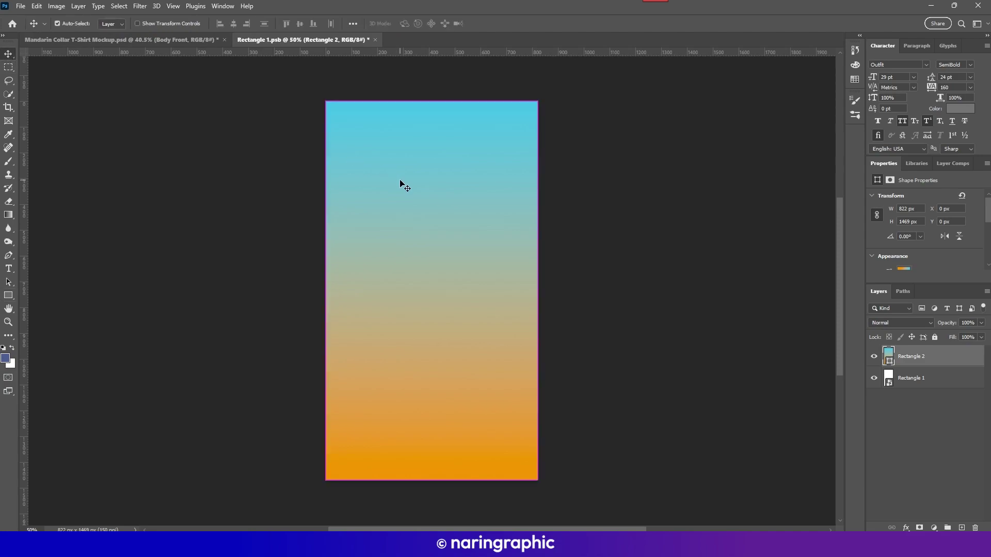
pyautogui.hotkey('ctrl', 's')
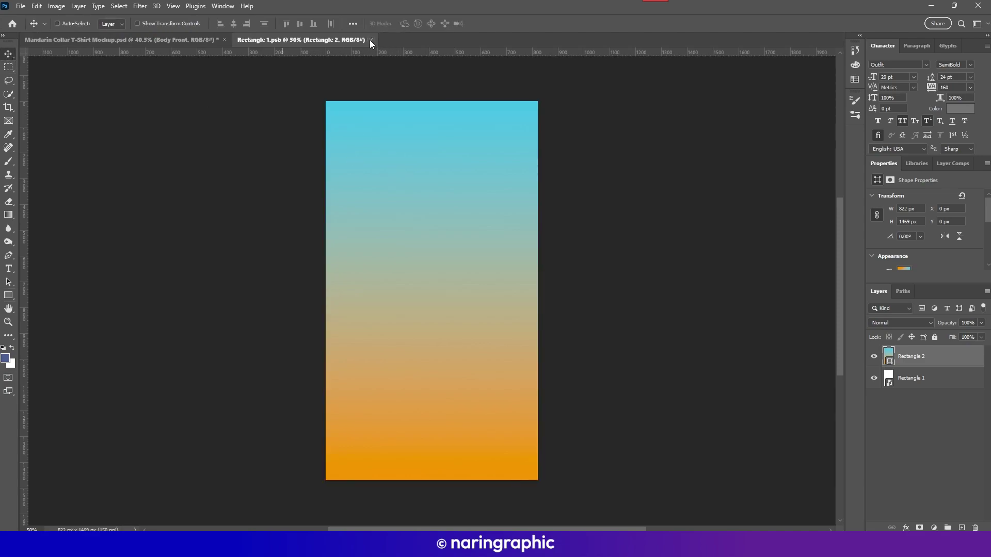
pyautogui.click(193, 39)
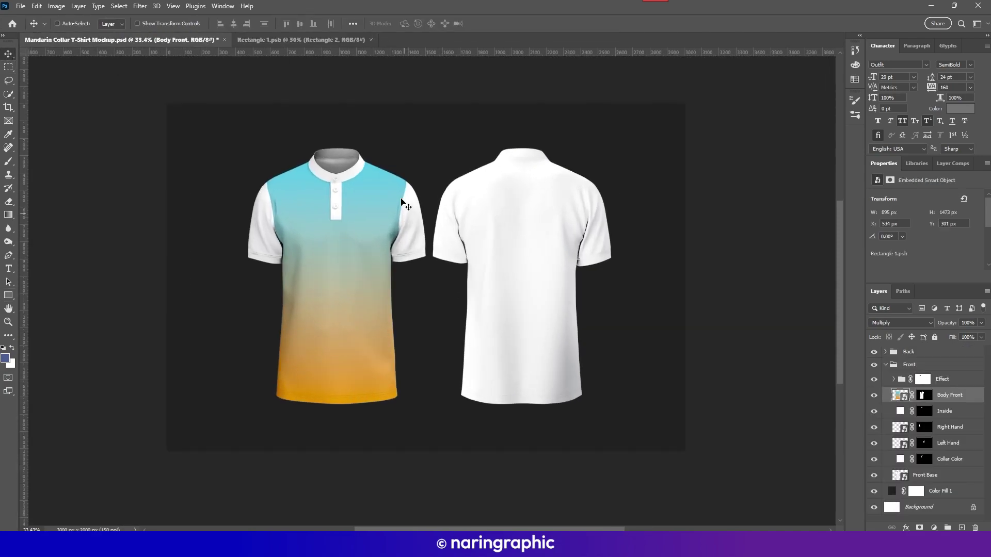
pyautogui.scroll(1, 405, 156)
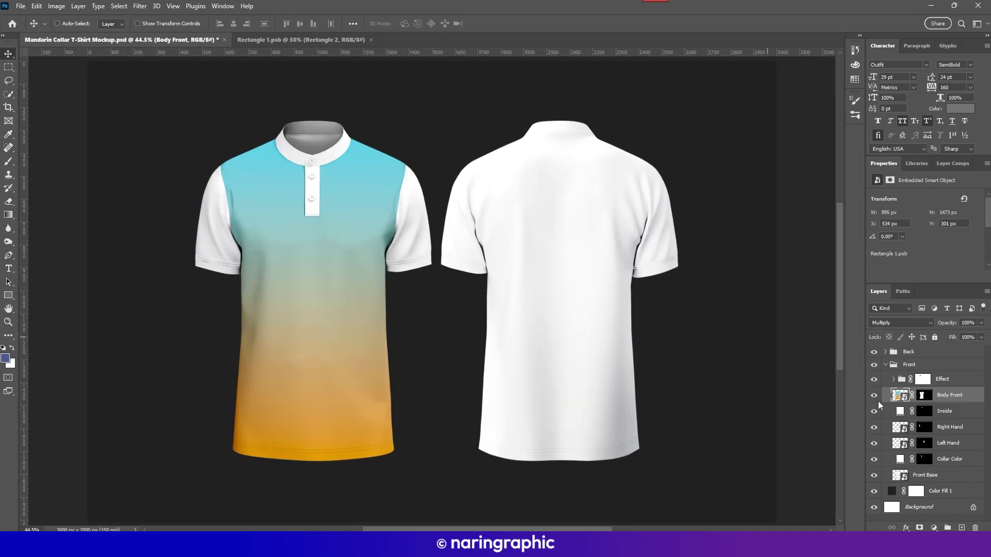
pyautogui.click(954, 415)
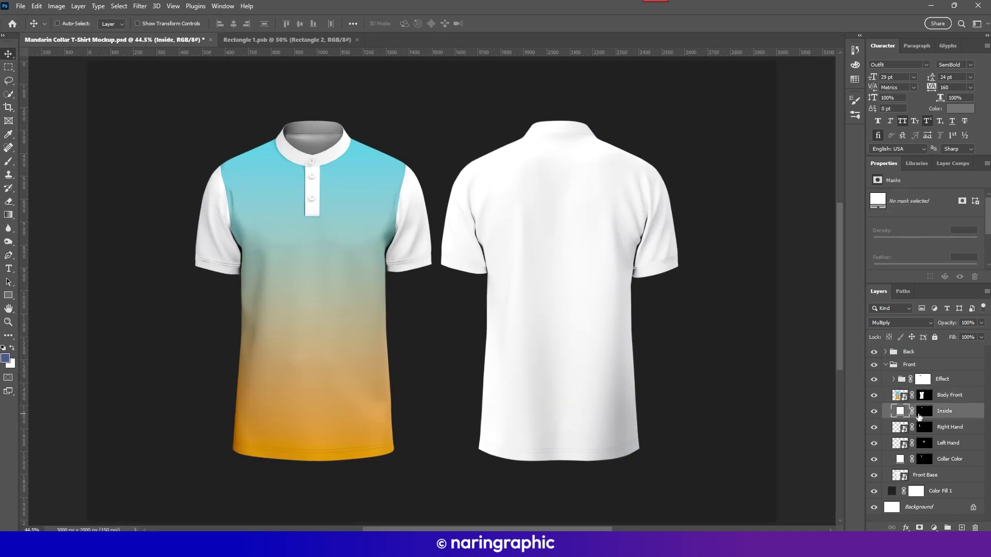
# Set the Collar Color fill to the shirt's cyan, saturated to 00bbde
pyautogui.click(944, 459)
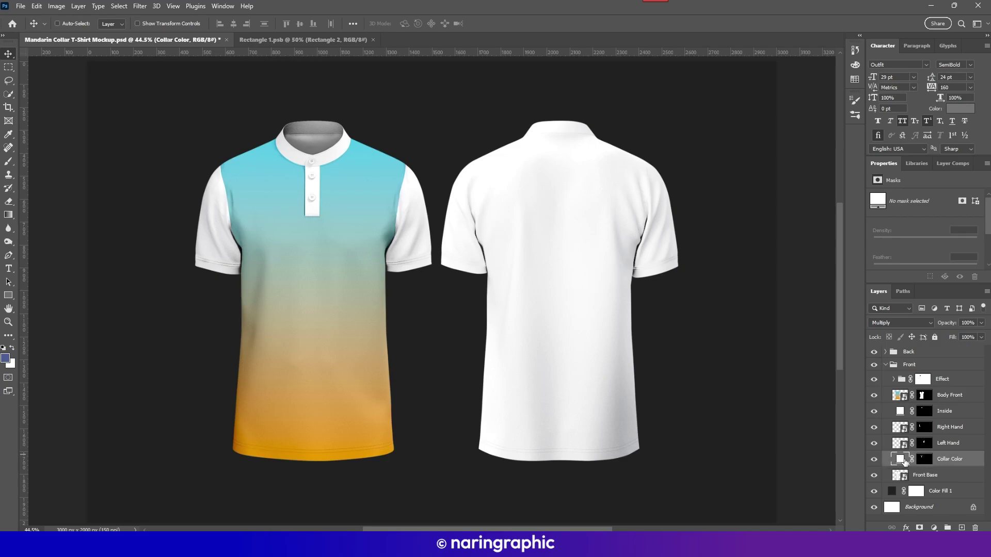
pyautogui.doubleClick(900, 458)
pyautogui.click(400, 165)
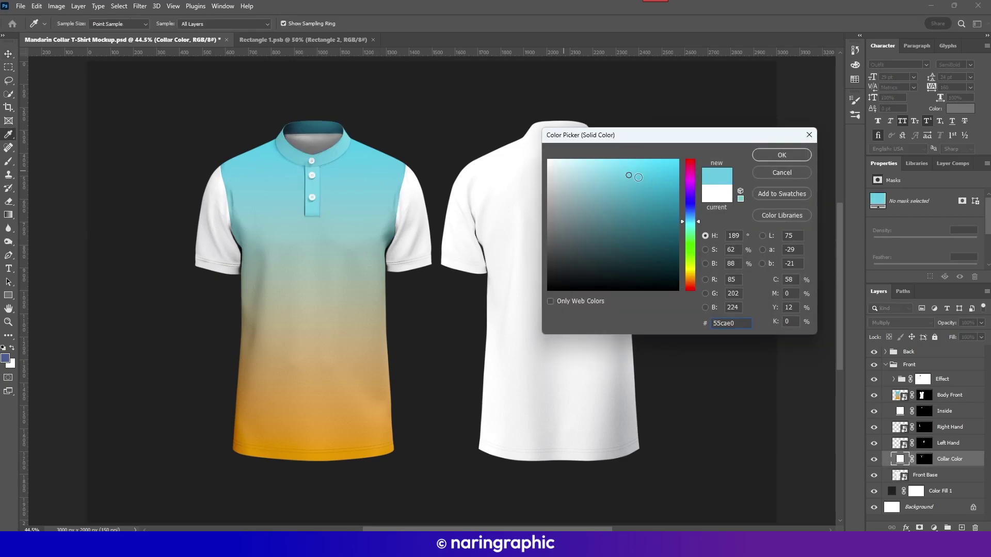
pyautogui.moveTo(638, 177); pyautogui.dragTo(681, 177)
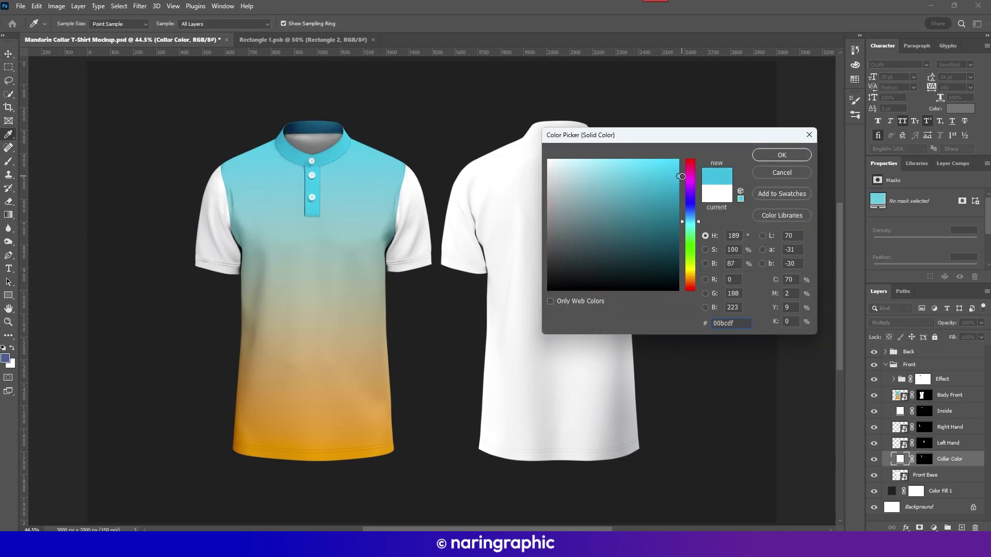
pyautogui.click(775, 156)
# Copy the Collar Color fill's hex code, leaving the colour unchanged
pyautogui.click(962, 443)
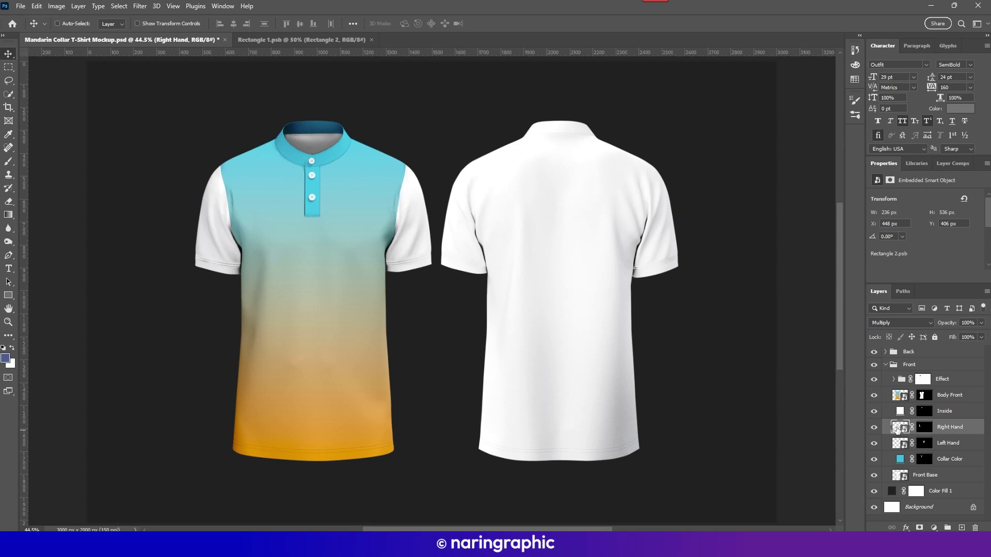
pyautogui.click(899, 459)
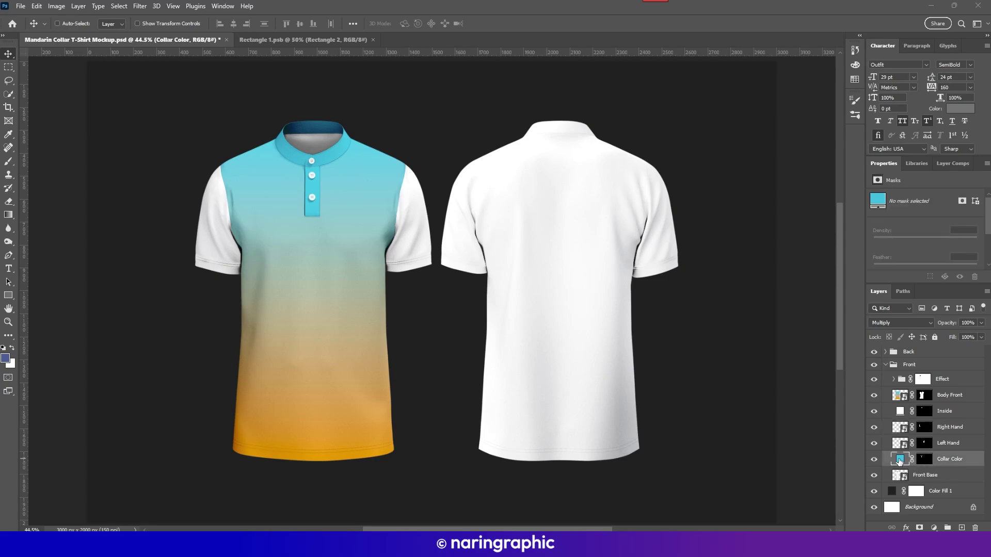
pyautogui.doubleClick(900, 459)
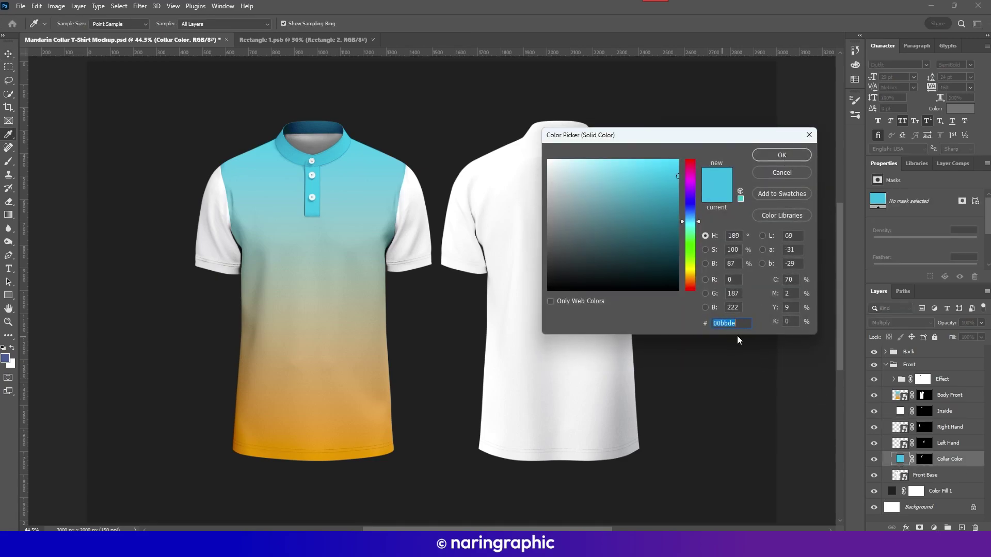
pyautogui.rightClick(736, 324)
pyautogui.click(753, 361)
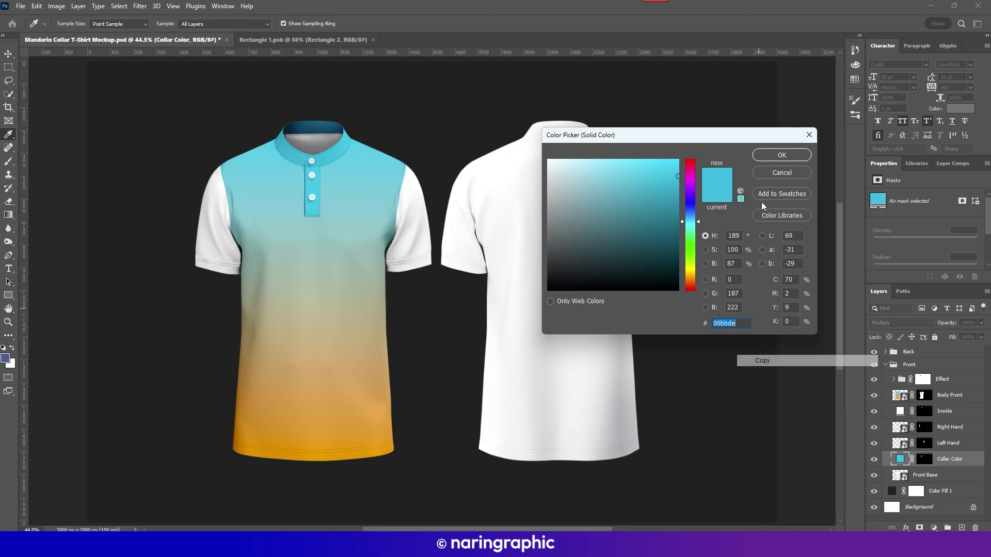
pyautogui.click(781, 155)
pyautogui.click(902, 427)
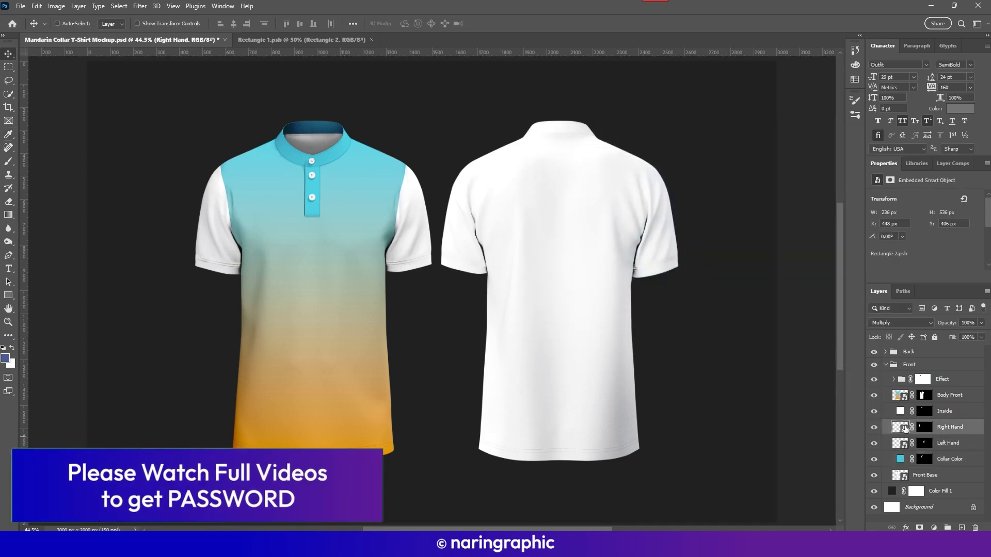
# Open the Right Hand smart object and fill its Rectangle 2 with cyan 45c4dc
pyautogui.doubleClick(900, 427)
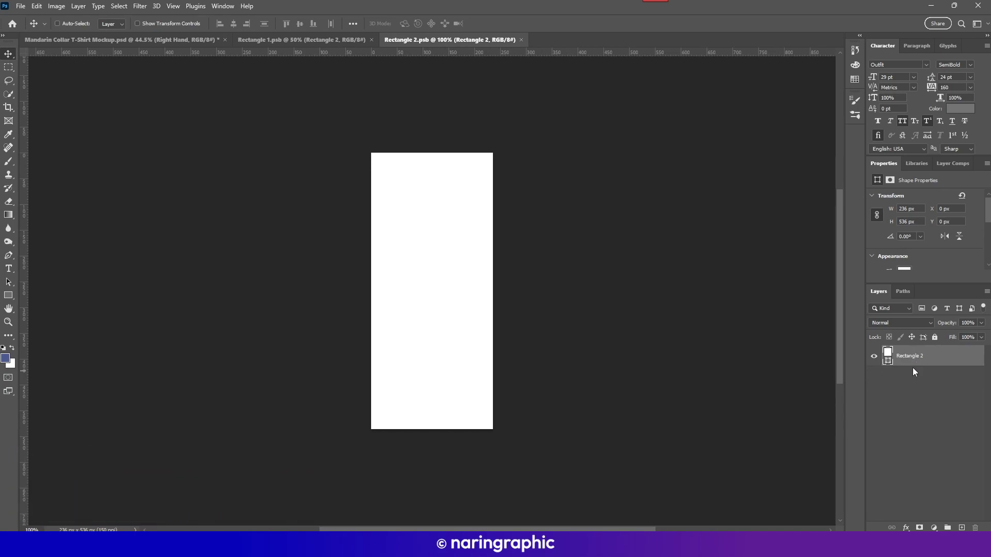
pyautogui.doubleClick(888, 360)
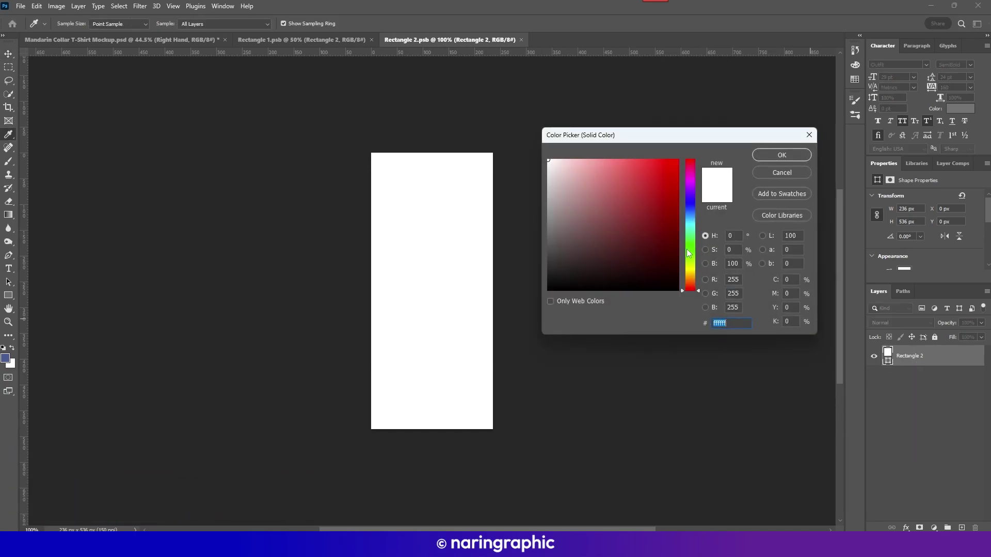
pyautogui.write('45c4dc')
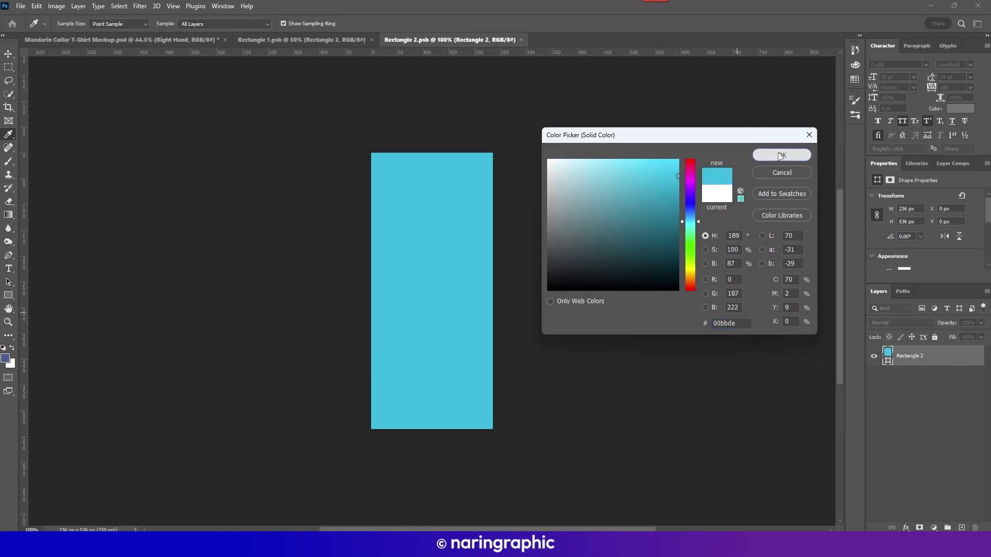
pyautogui.click(782, 155)
pyautogui.hotkey('ctrl', '0')
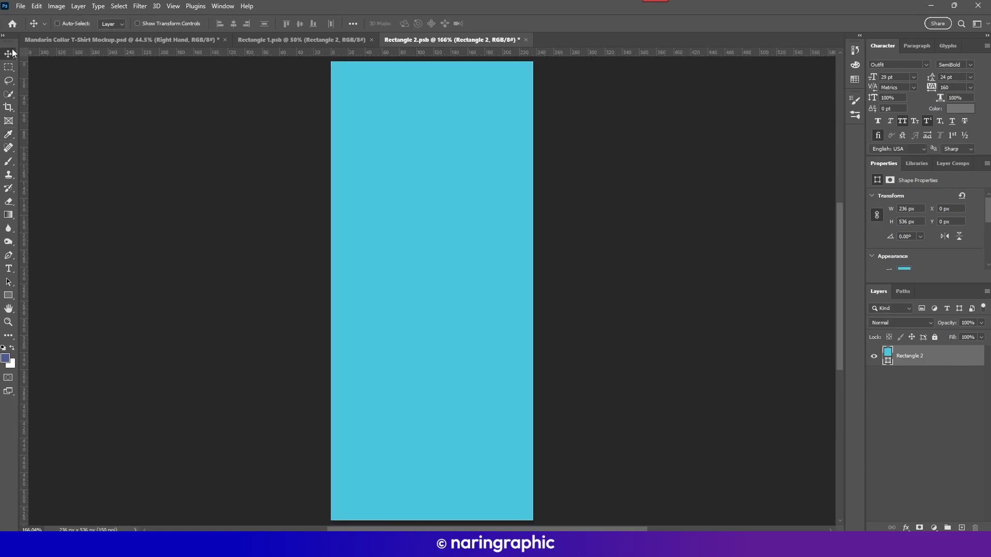
pyautogui.rightClick(8, 254)
pyautogui.click(46, 254)
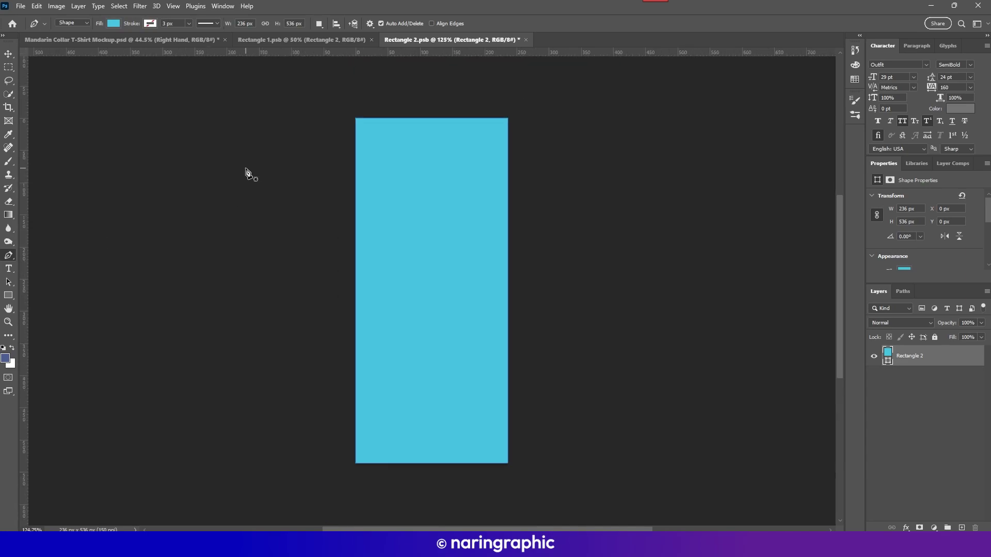
# Draw a closed shape with a curved top edge over the sleeve rectangle's lower part
pyautogui.scroll(-1, 246, 170)
pyautogui.scroll(-2, 290, 210)
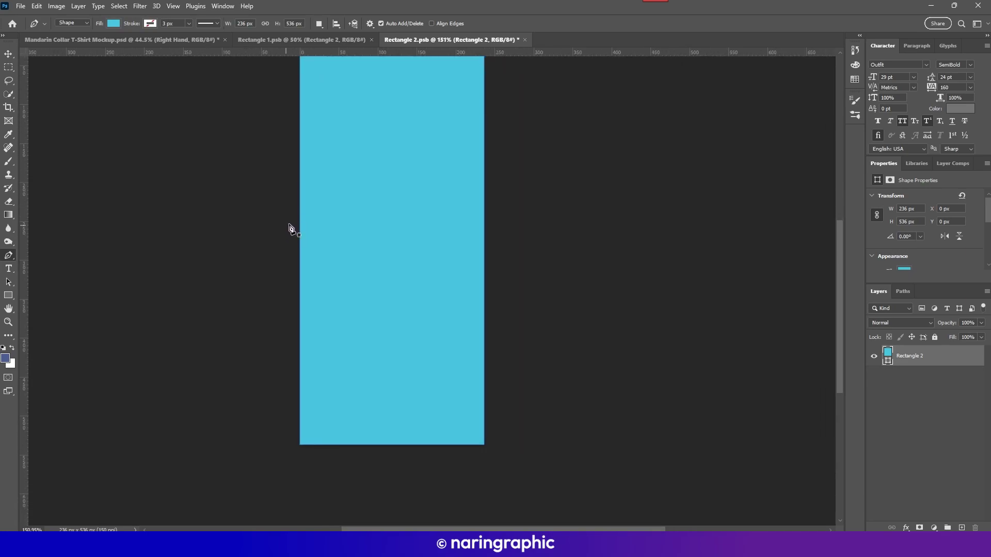
pyautogui.click(290, 219)
pyautogui.moveTo(487, 370); pyautogui.dragTo(652, 397)
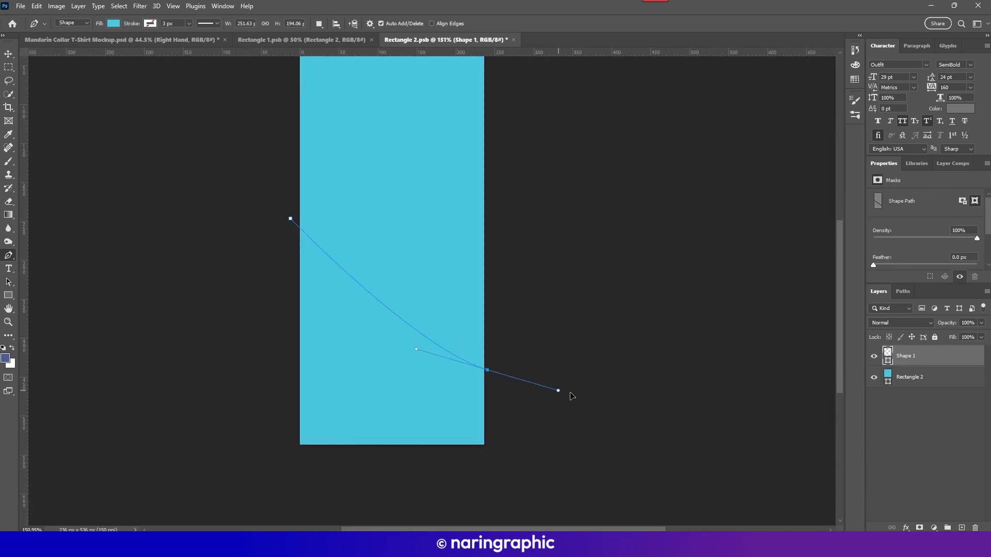
pyautogui.hotkey('ctrl', 'z')
pyautogui.moveTo(502, 395); pyautogui.dragTo(686, 420)
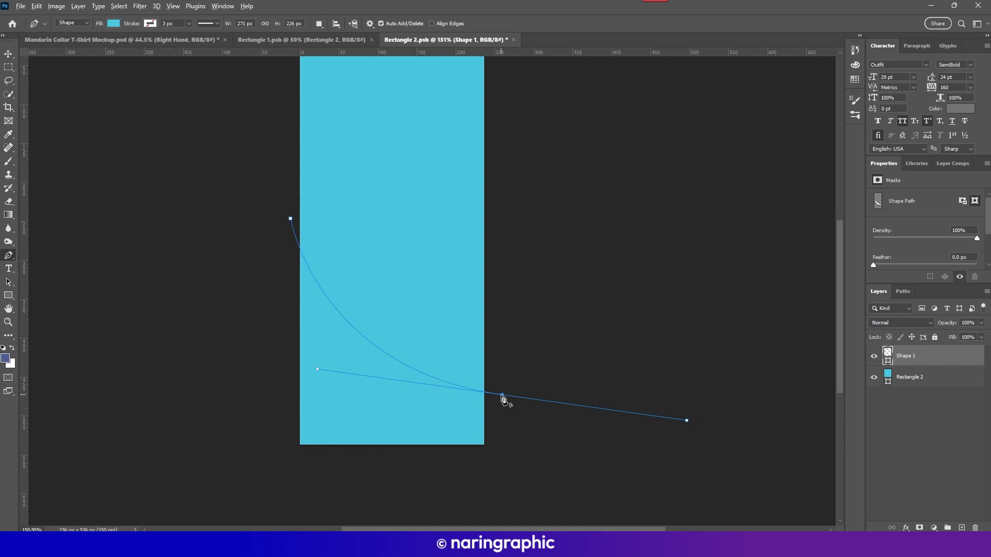
pyautogui.moveTo(502, 394); pyautogui.dragTo(502, 465)
pyautogui.click(269, 465)
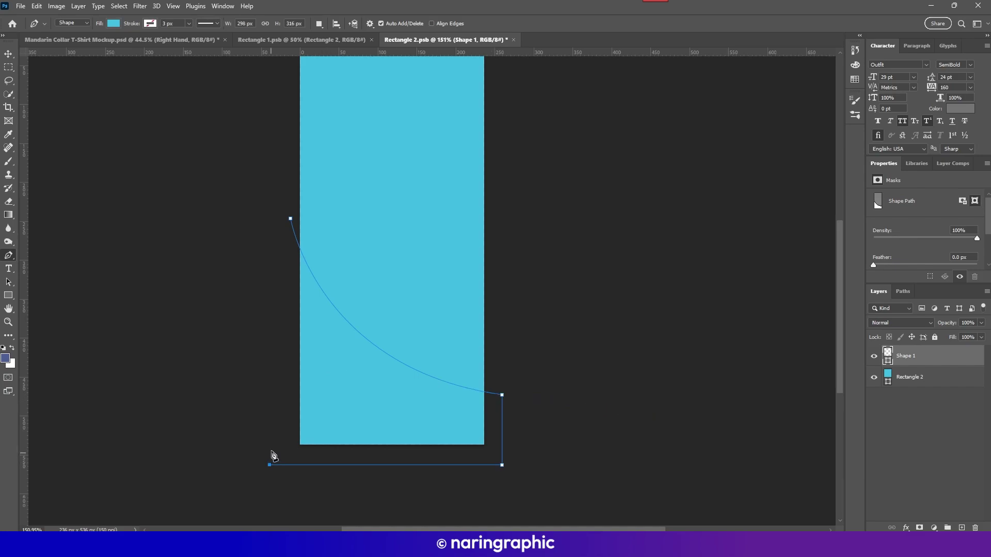
pyautogui.click(290, 219)
# Fill the curved sleeve shape with orange and finish the path
pyautogui.click(113, 23)
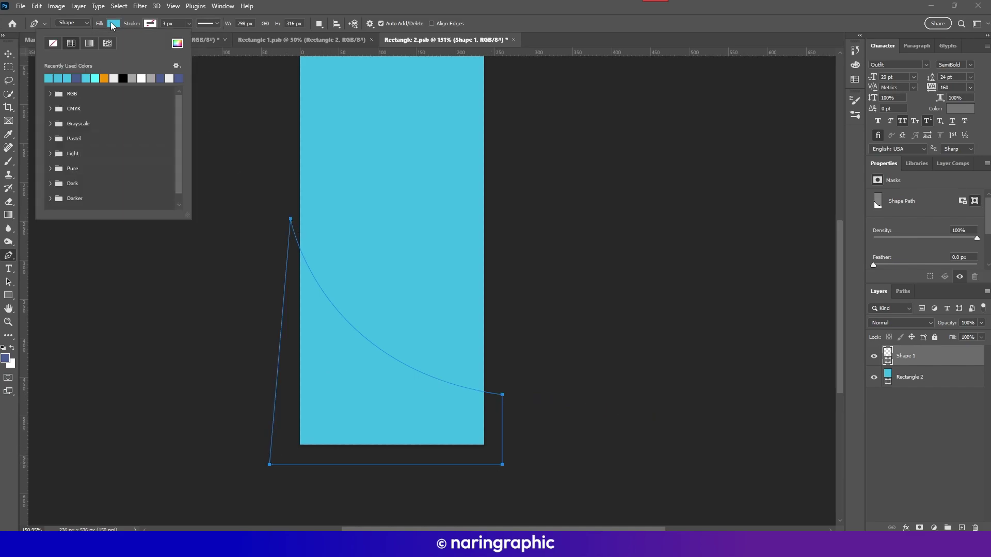
pyautogui.click(104, 77)
pyautogui.press('Return')
pyautogui.click(9, 54)
pyautogui.scroll(-1, 465, 289)
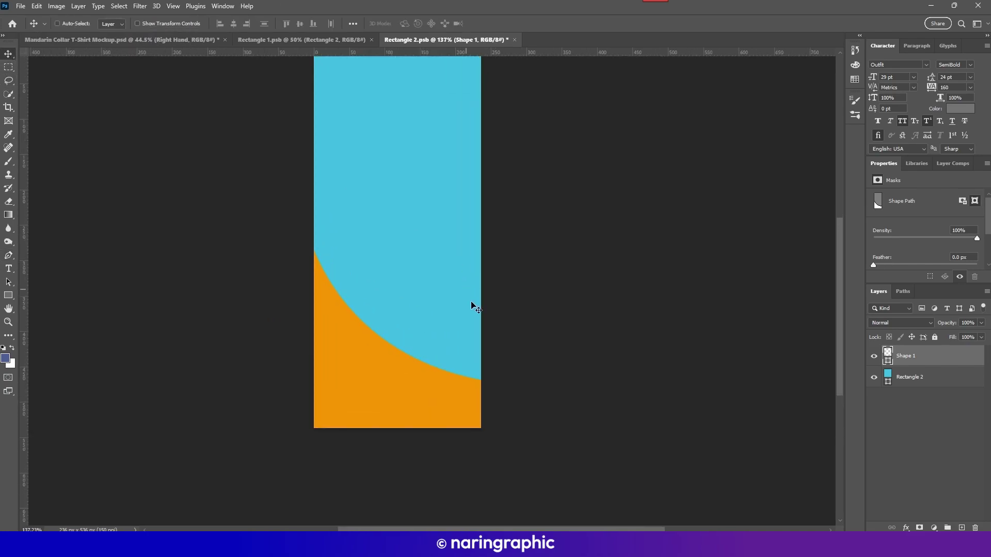
# Duplicate the orange Shape 1 layer and recolour the copy white
pyautogui.rightClick(922, 360)
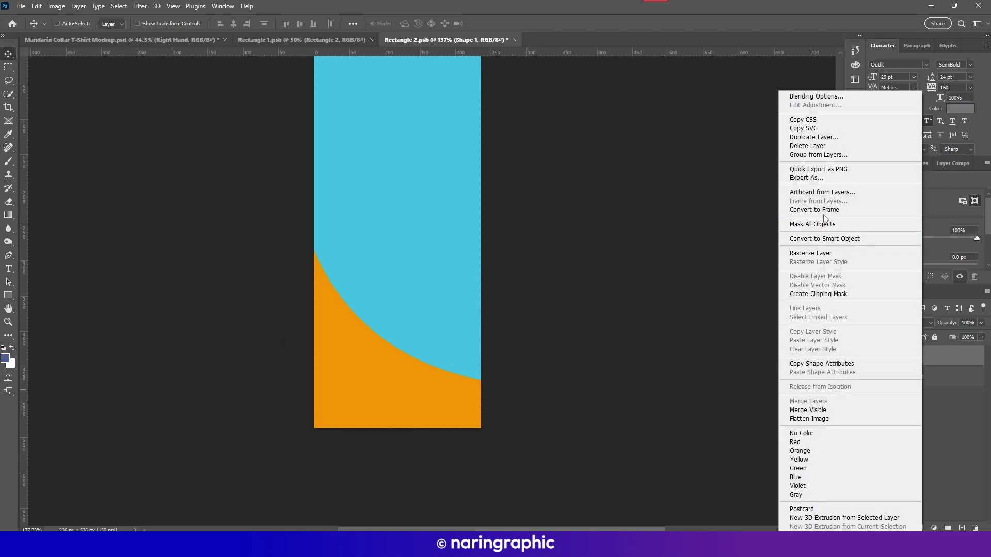
pyautogui.click(811, 138)
pyautogui.click(580, 152)
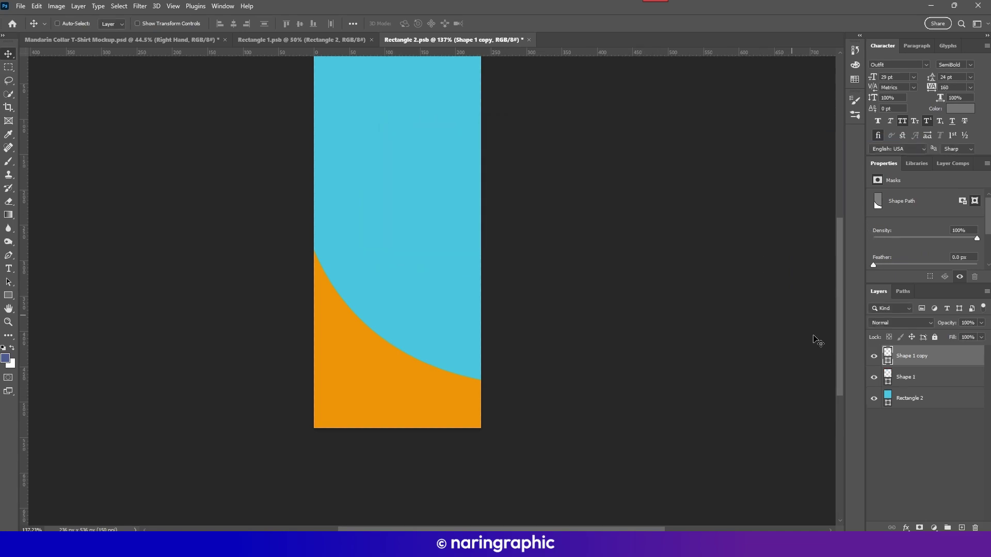
pyautogui.click(908, 385)
pyautogui.doubleClick(887, 382)
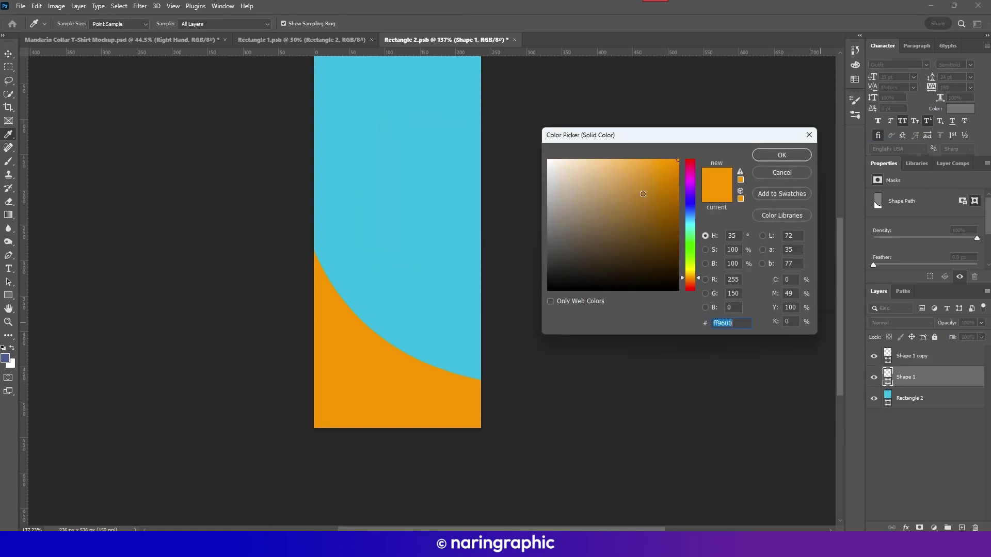
pyautogui.moveTo(562, 170); pyautogui.dragTo(507, 144)
pyautogui.click(774, 155)
# Shift the white copy up and rotate it slightly to form a thin tapered band
pyautogui.press('v')
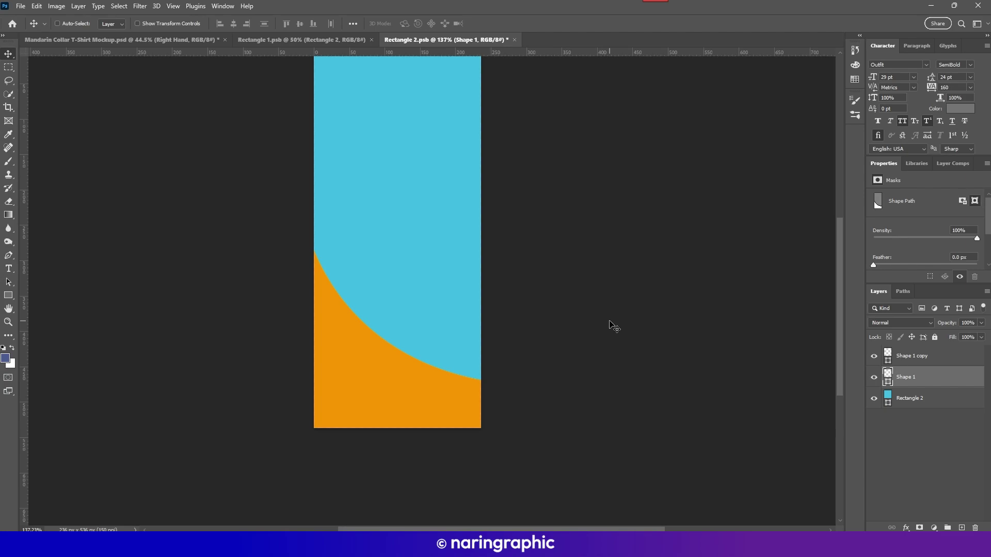
pyautogui.moveTo(610, 328); pyautogui.dragTo(610, 317)
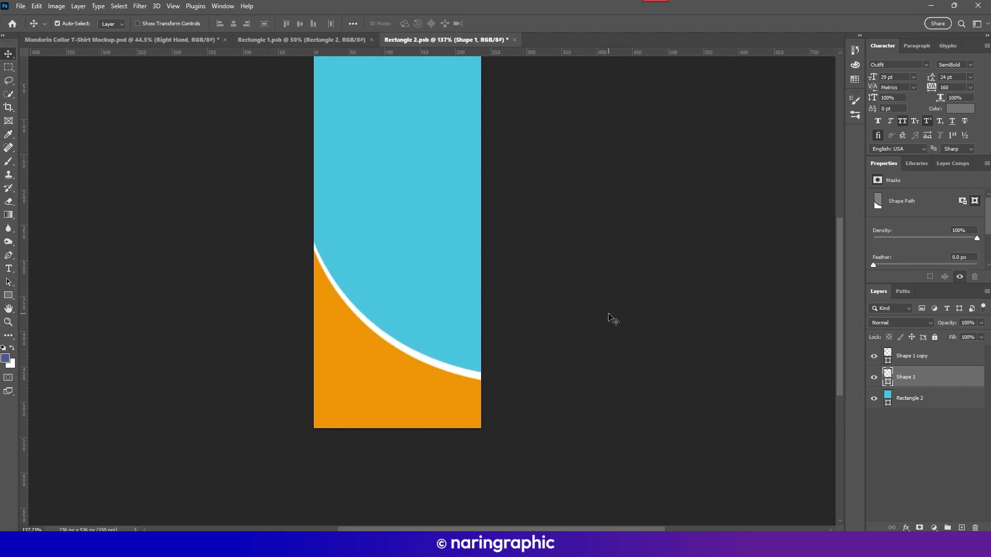
pyautogui.hotkey('ctrl', 't')
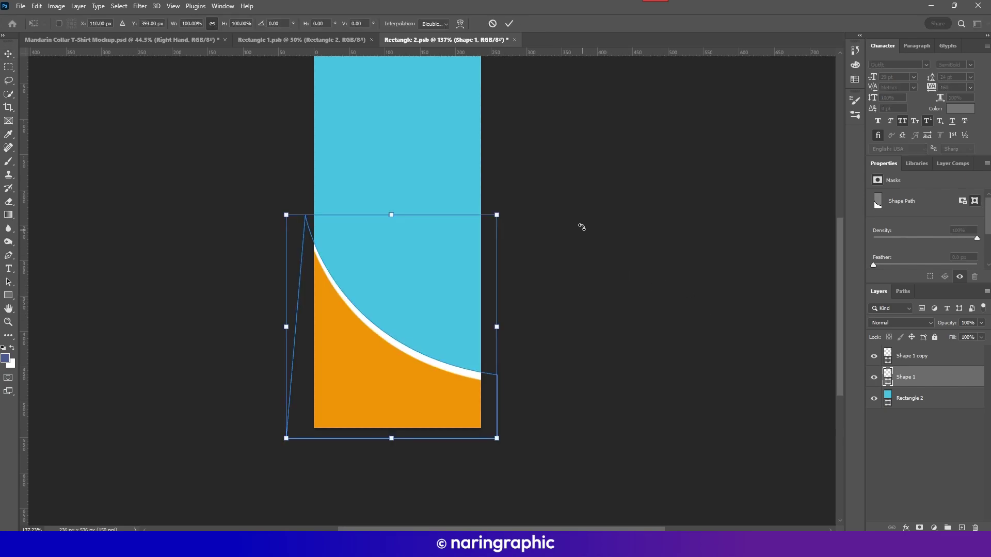
pyautogui.moveTo(582, 227); pyautogui.dragTo(582, 214)
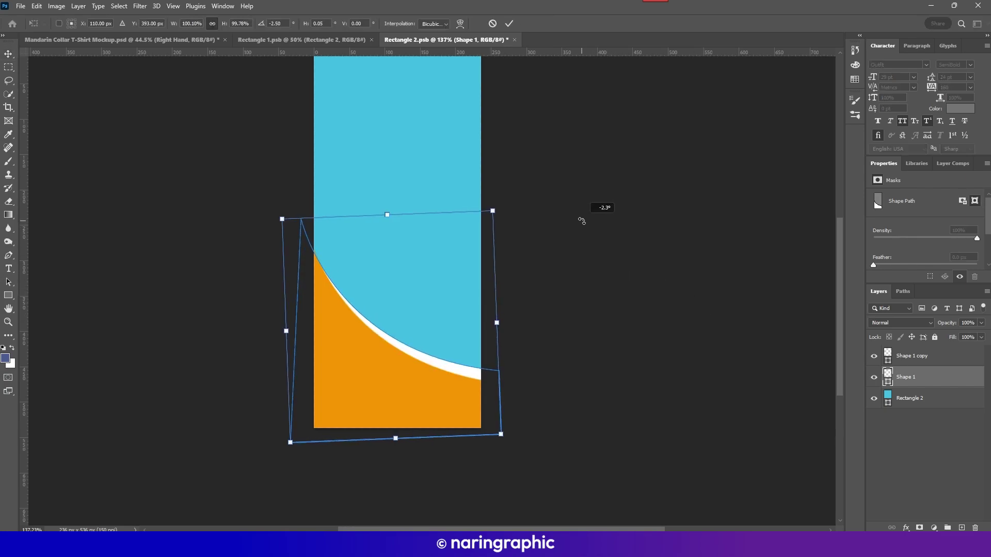
pyautogui.click(510, 23)
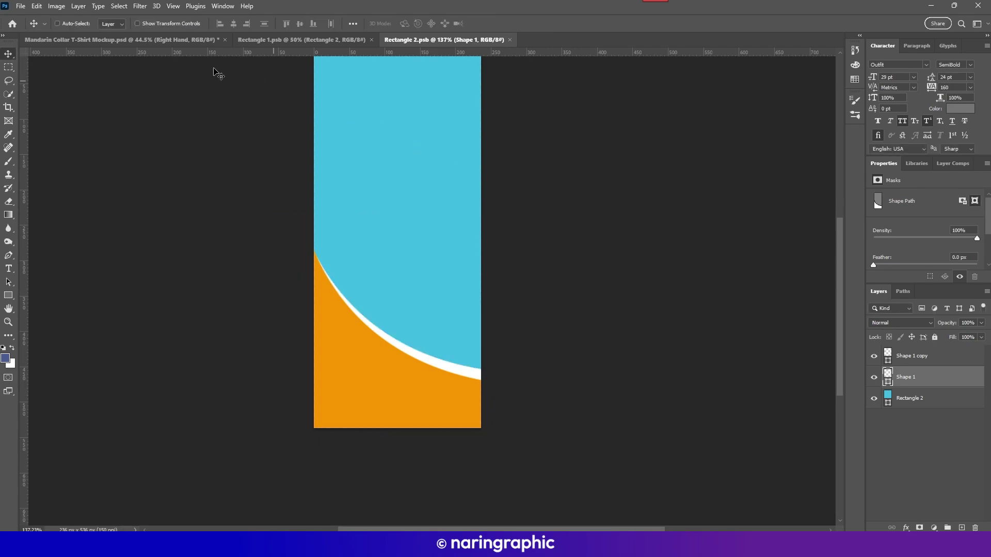
# Return to the T-shirt mockup and inspect the updated right sleeve
pyautogui.click(150, 39)
pyautogui.scroll(3, 183, 245)
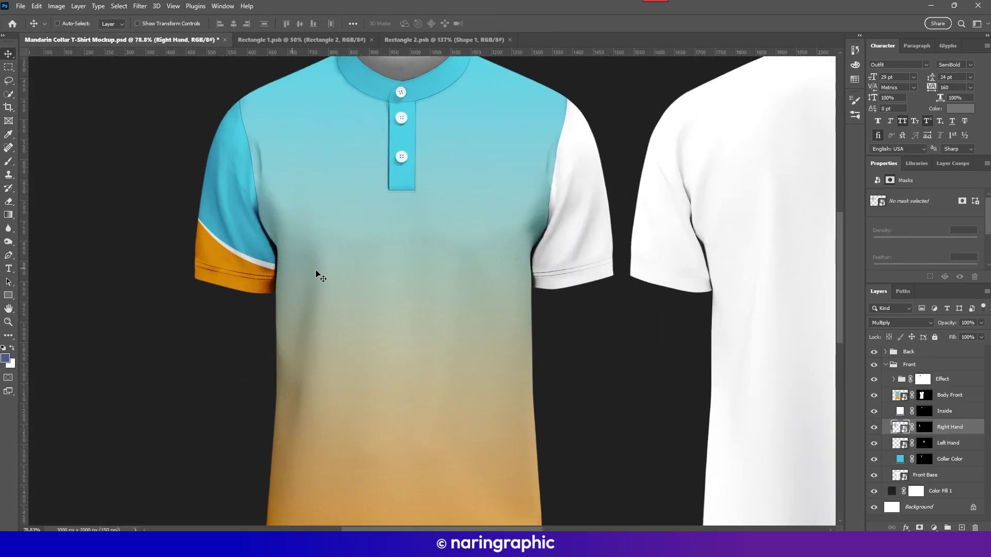
pyautogui.scroll(-2, 315, 274)
pyautogui.scroll(-1, 268, 267)
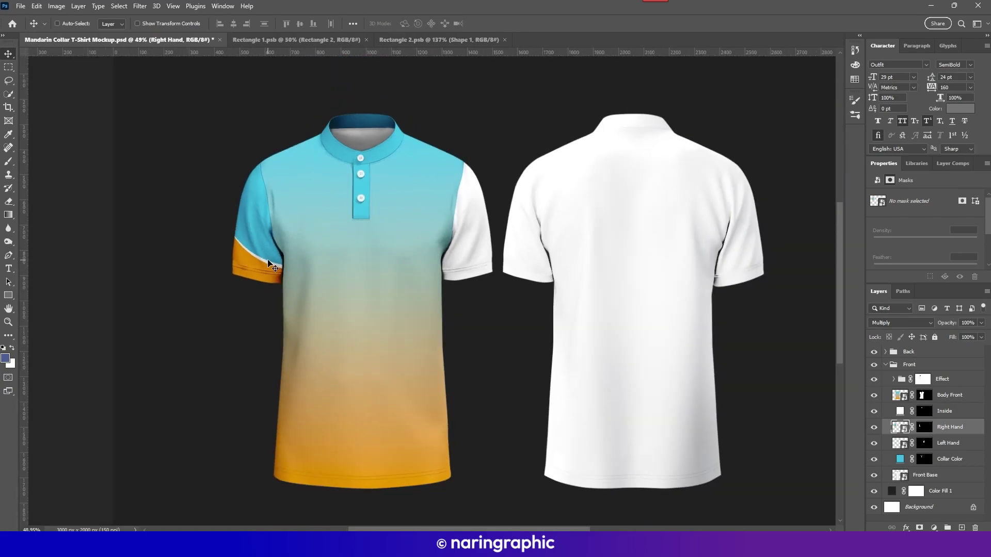
pyautogui.scroll(-1, 268, 264)
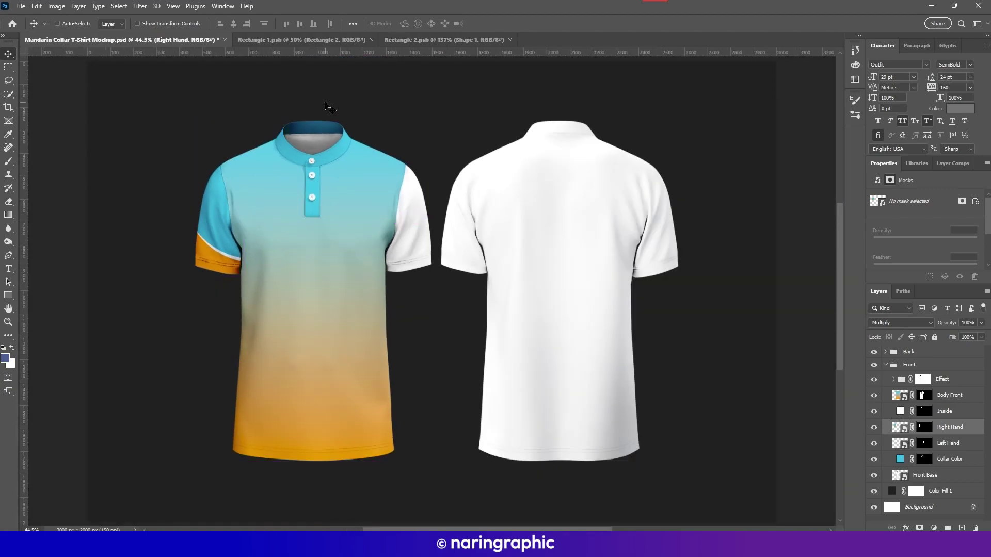
# Close the sleeve and body gradient Rectangle documents and select the Body Front layer
pyautogui.click(307, 39)
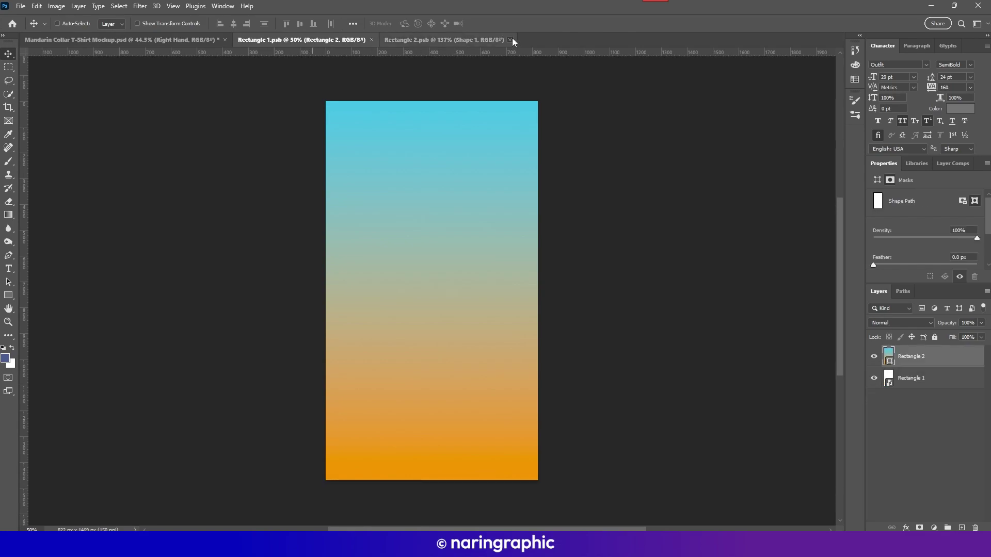
pyautogui.click(509, 40)
pyautogui.click(372, 39)
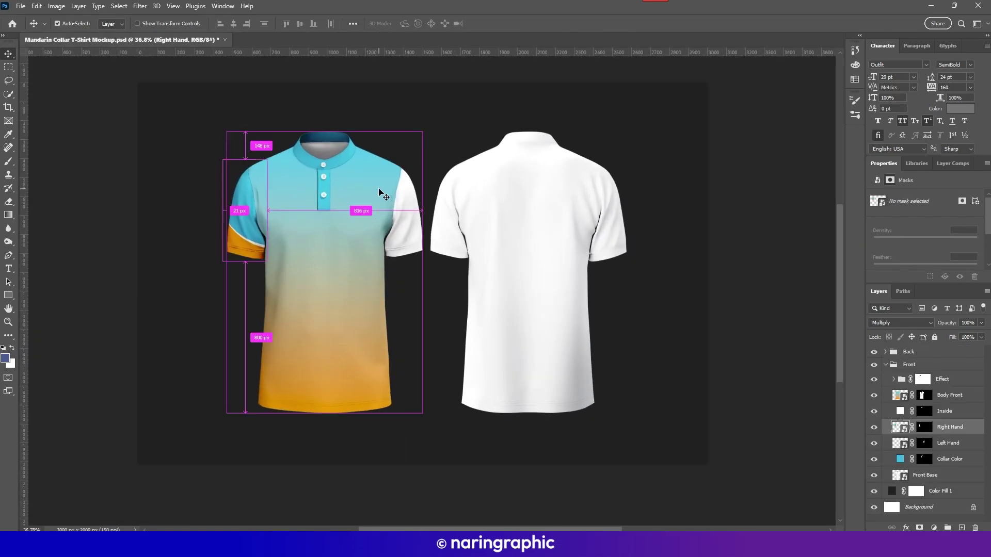
pyautogui.keyDown('alt'); pyautogui.scroll(2, 383, 196); pyautogui.keyUp('alt')
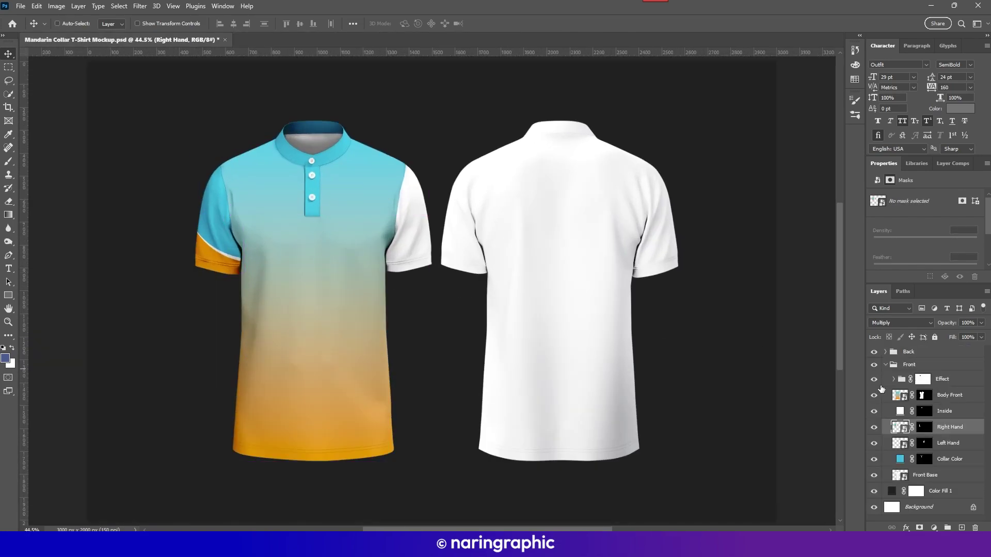
pyautogui.click(963, 396)
# In the Body Front artwork, move the gradient stop so cyan fills the upper half
pyautogui.doubleClick(898, 396)
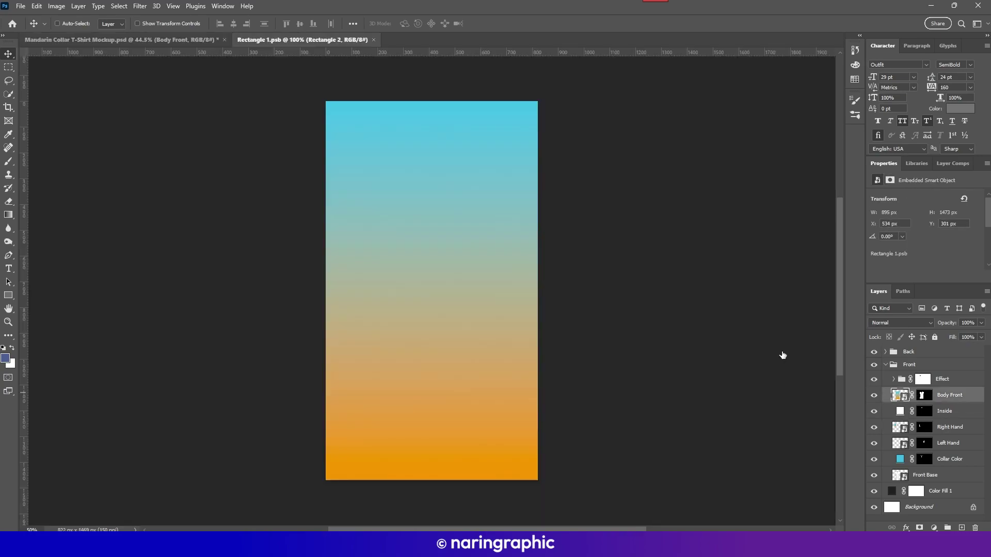
pyautogui.click(8, 215)
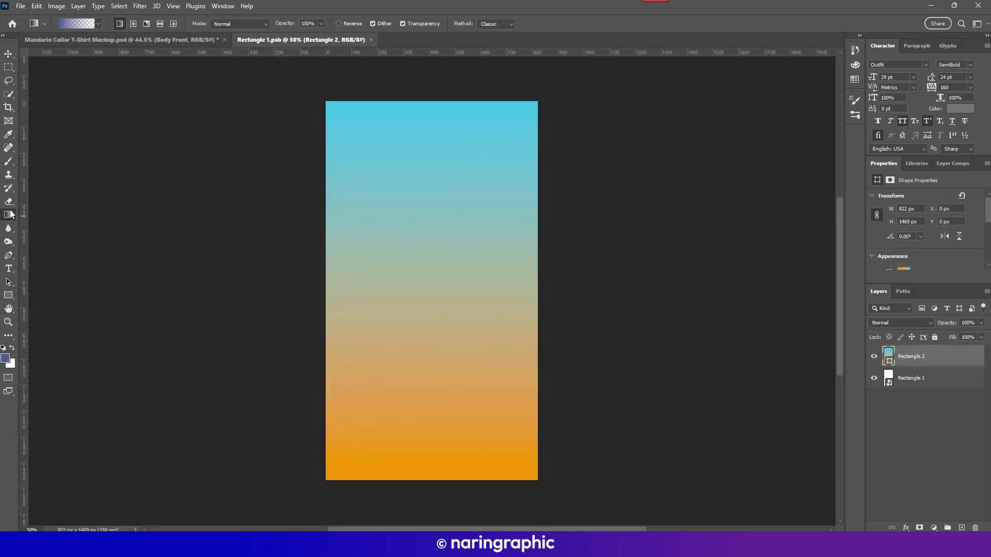
pyautogui.click(9, 295)
pyautogui.click(114, 24)
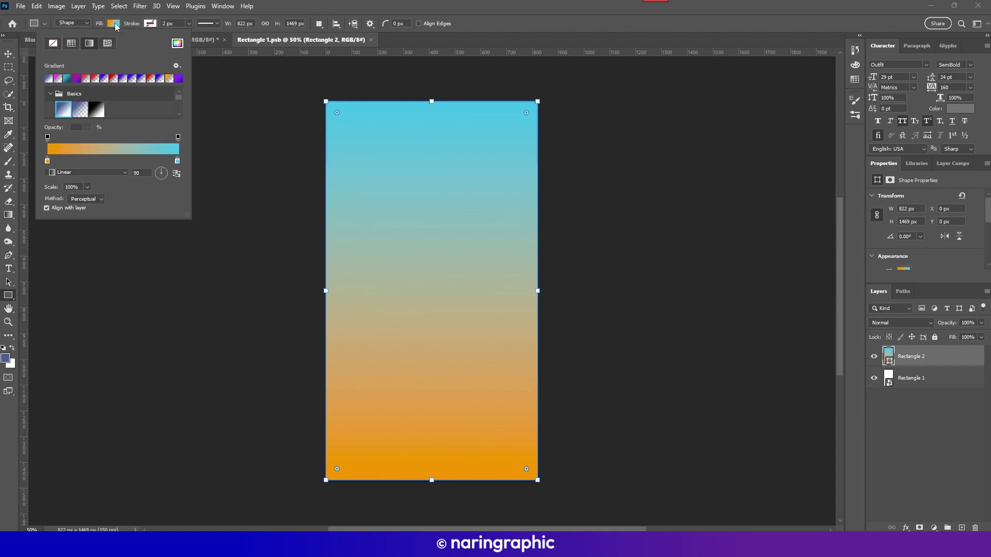
pyautogui.moveTo(177, 137)
pyautogui.mouseDown()
pyautogui.moveTo(138, 138)
pyautogui.moveTo(178, 137)
pyautogui.moveTo(139, 162)
pyautogui.mouseUp()
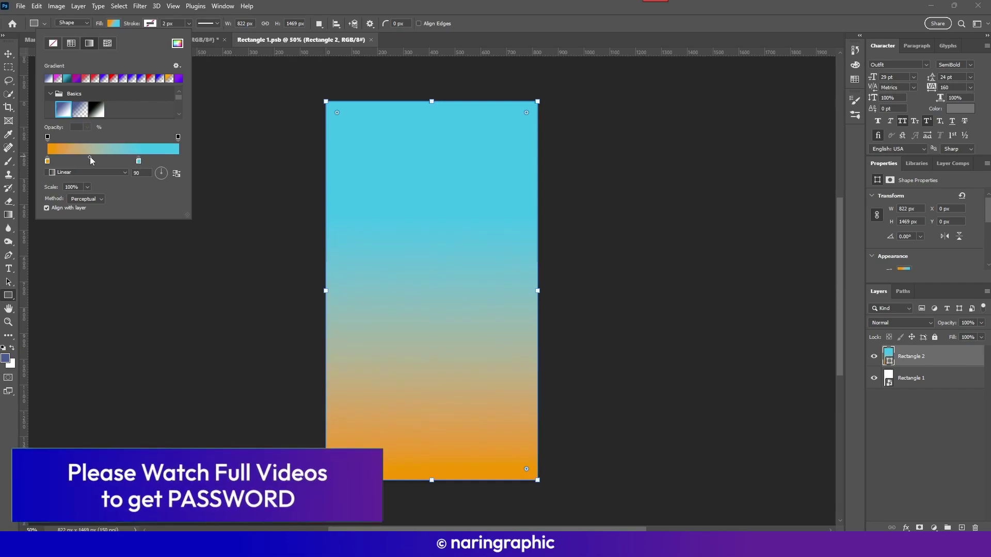
pyautogui.press('Return')
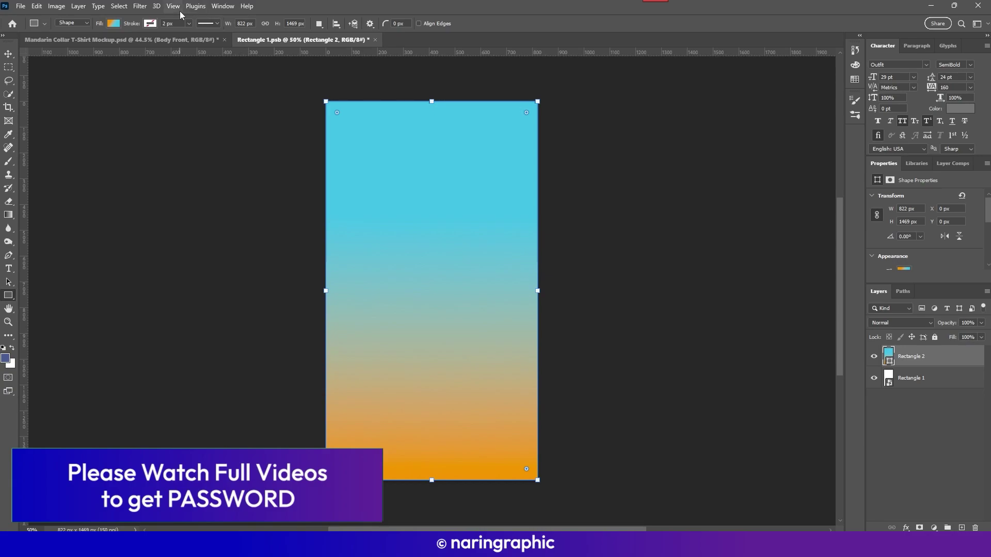
# Close the body artwork to view the revised front gradient in the mockup
pyautogui.click(374, 40)
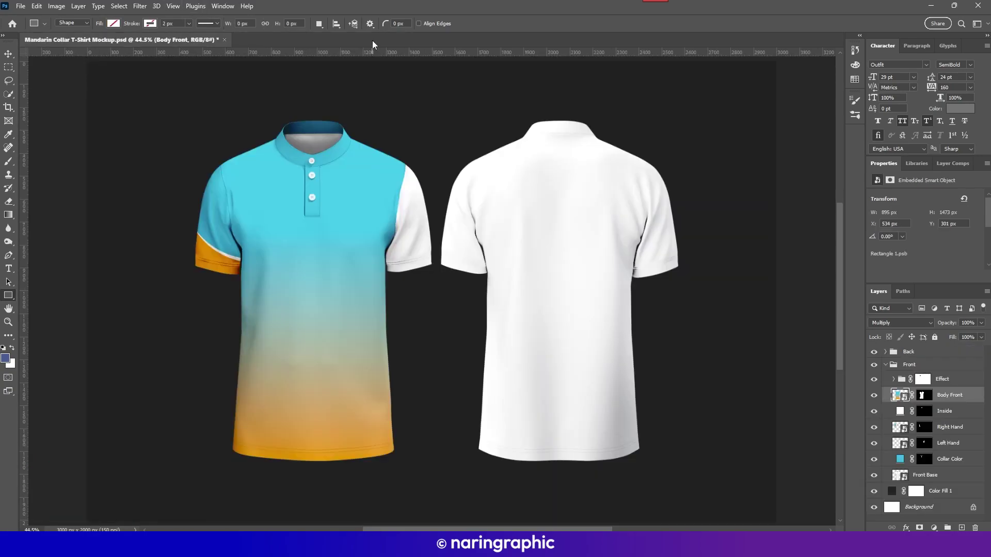
pyautogui.scroll(-3, 397, 243)
pyautogui.press('v')
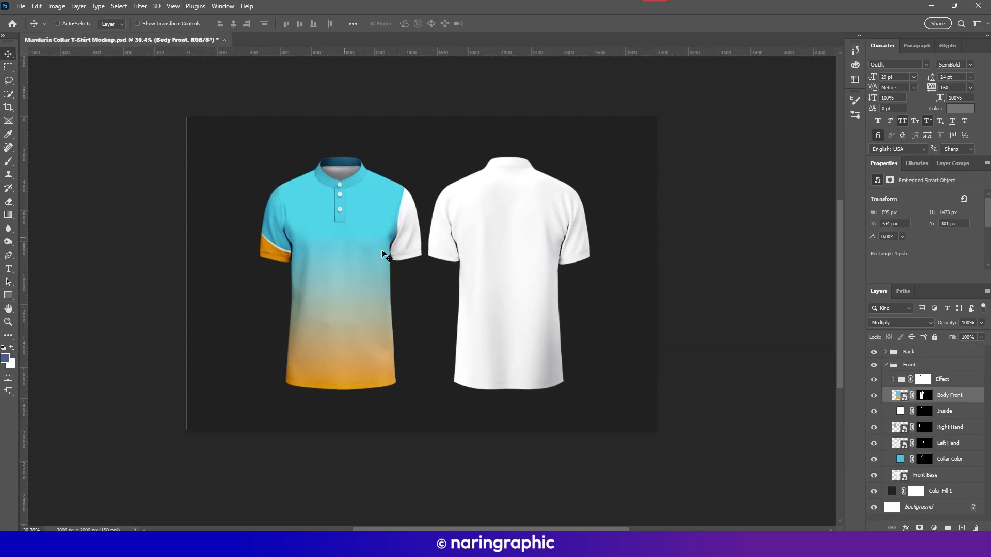
pyautogui.scroll(2, 384, 254)
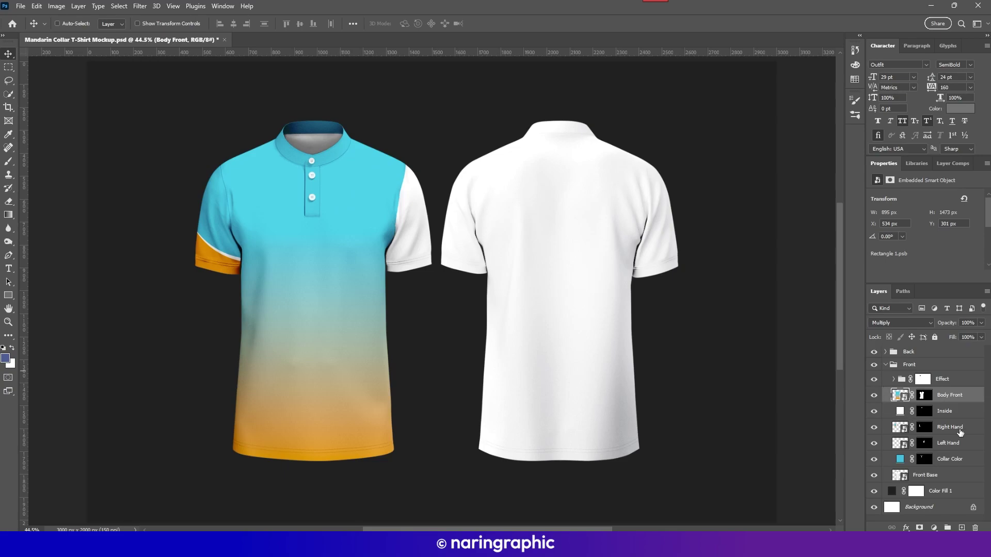
# Open the Right Hand sleeve artwork, then select the mockup's Left Hand layer
pyautogui.click(898, 428)
pyautogui.doubleClick(899, 427)
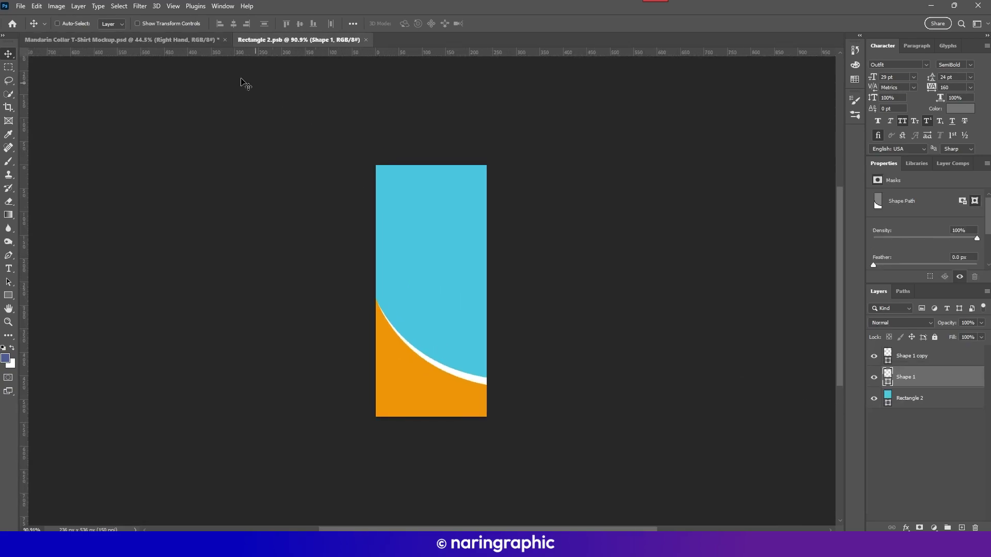
pyautogui.click(194, 41)
pyautogui.click(898, 445)
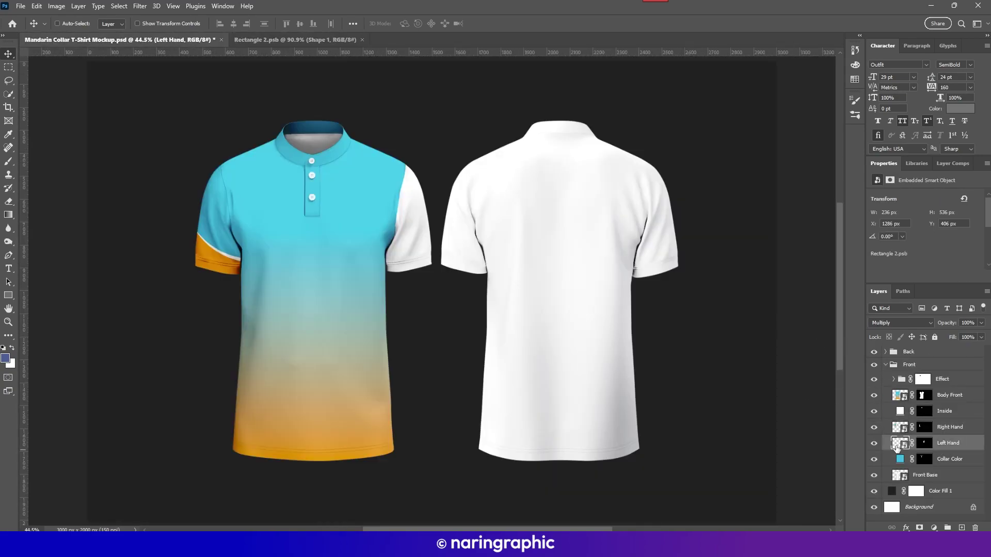
# Open the Left Hand artwork and copy the Right Hand sleeve shapes into it
pyautogui.doubleClick(897, 443)
pyautogui.click(317, 41)
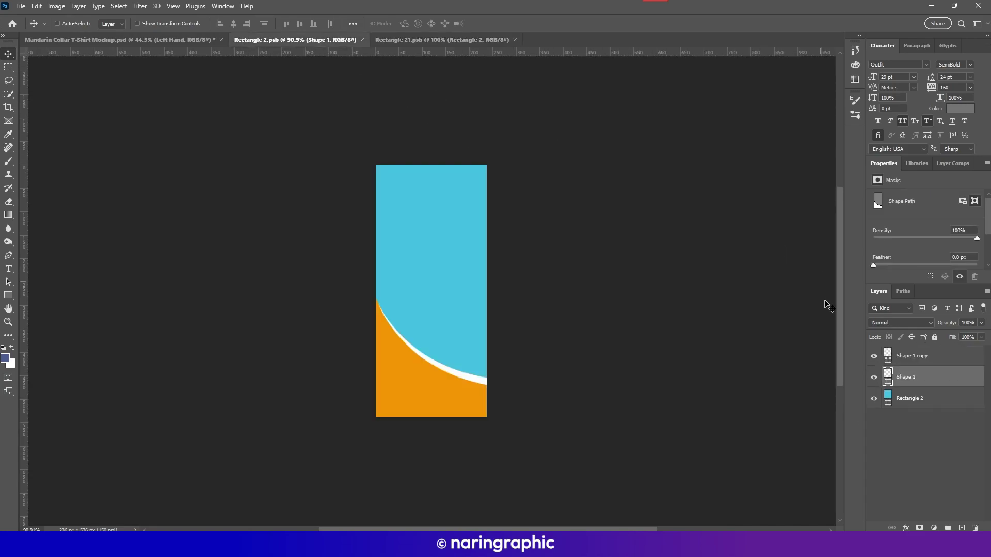
pyautogui.click(912, 356)
pyautogui.keyDown('shift'); pyautogui.click(909, 398); pyautogui.keyUp('shift')
pyautogui.moveTo(599, 298)
pyautogui.mouseDown()
pyautogui.moveTo(411, 39)
pyautogui.moveTo(485, 350)
pyautogui.mouseUp()
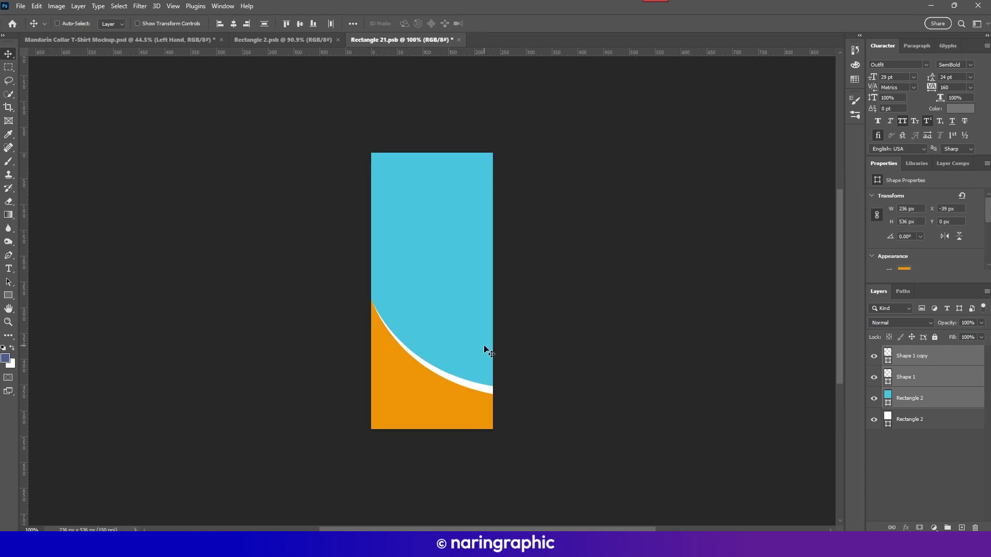
# Mirror the two curved shapes horizontally in the Left Hand artwork and save it
pyautogui.click(922, 377)
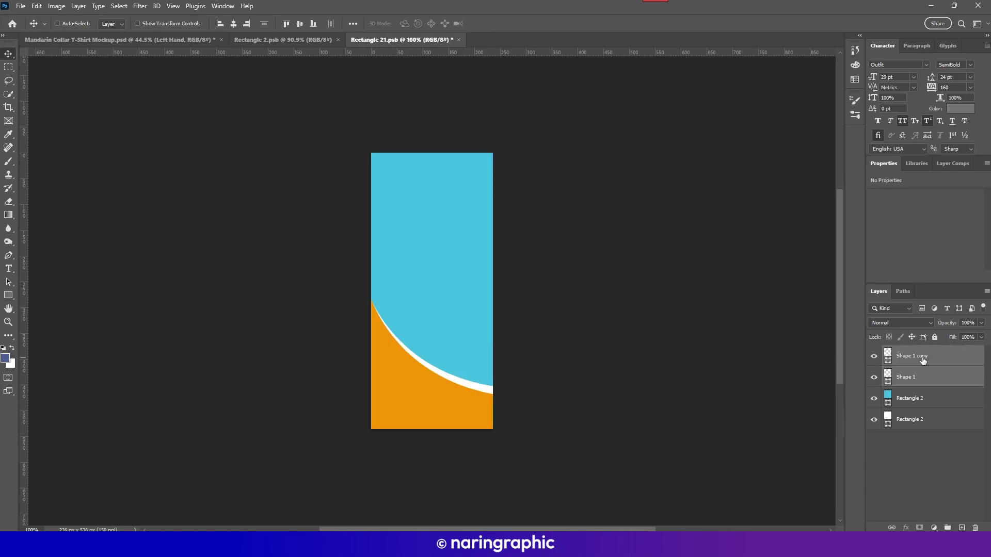
pyautogui.hotkey('ctrl', 't')
pyautogui.rightClick(513, 323)
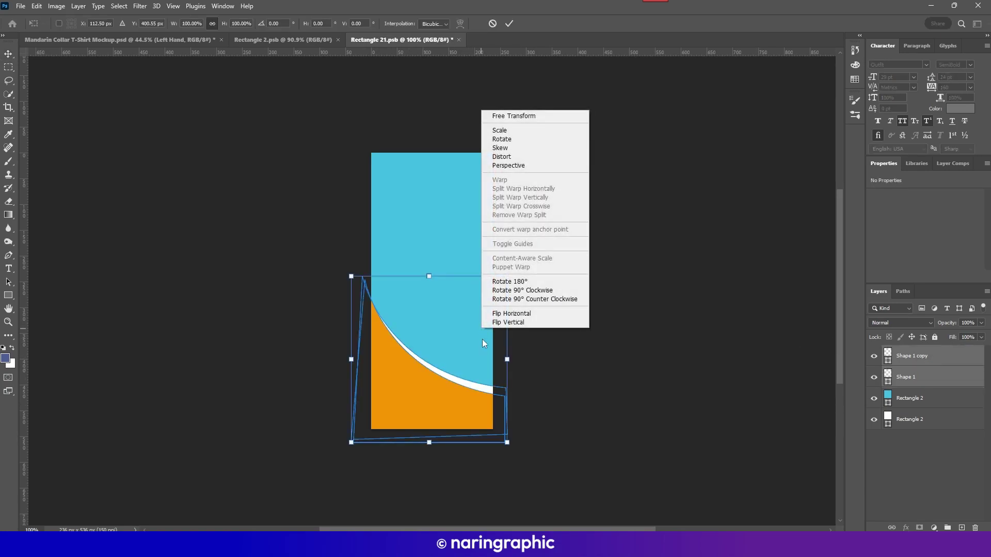
pyautogui.click(518, 314)
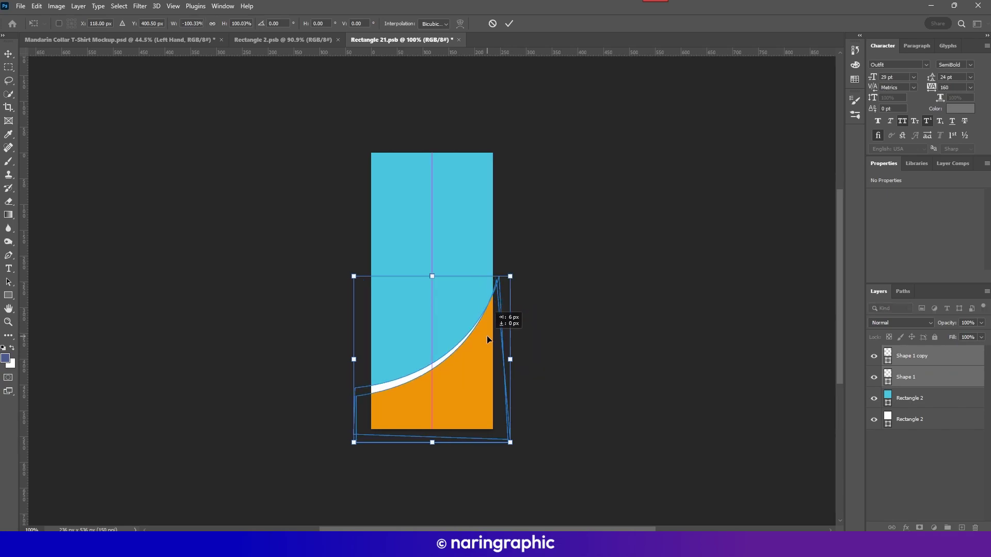
pyautogui.click(508, 23)
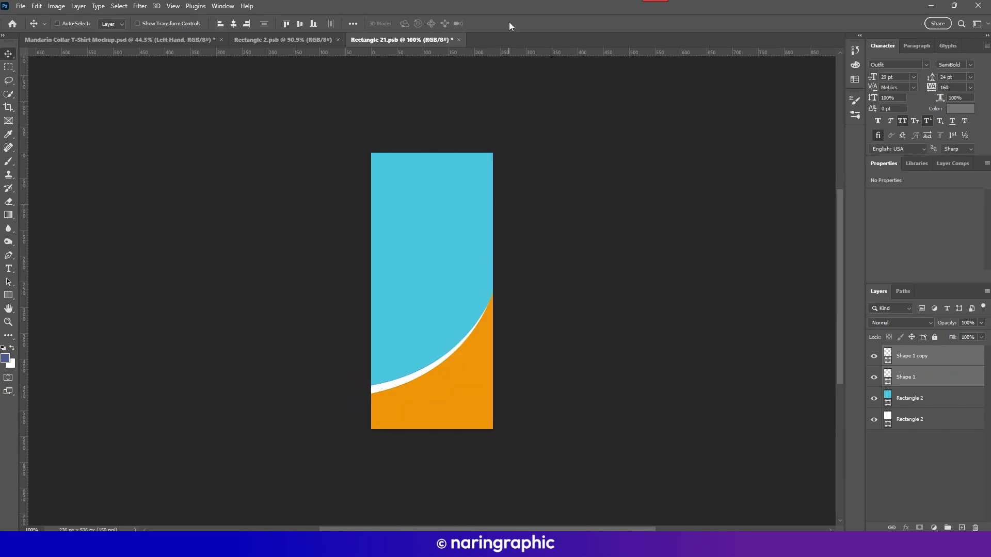
pyautogui.hotkey('ctrl', 's')
# Return to the mockup and select the Collar Color layer
pyautogui.click(180, 39)
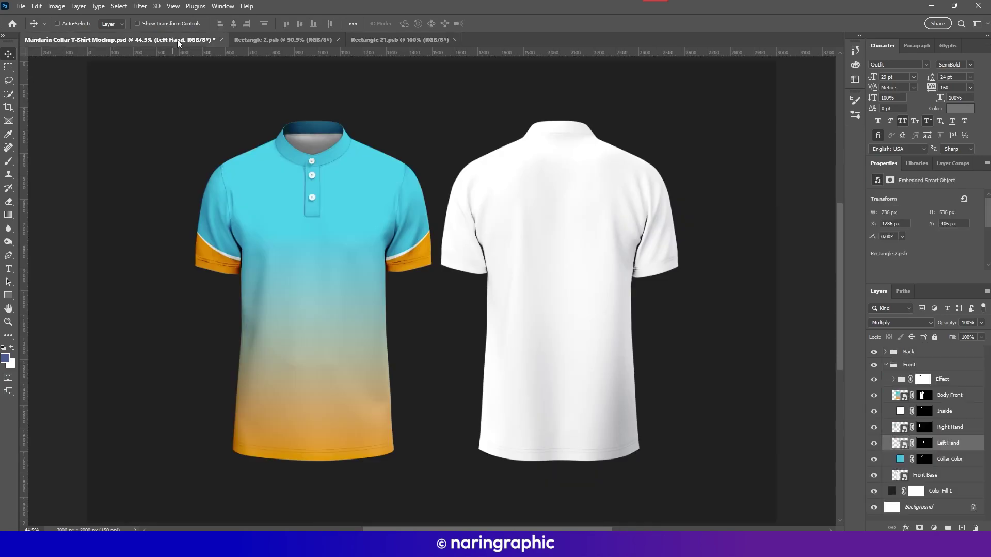
pyautogui.scroll(-1, 454, 294)
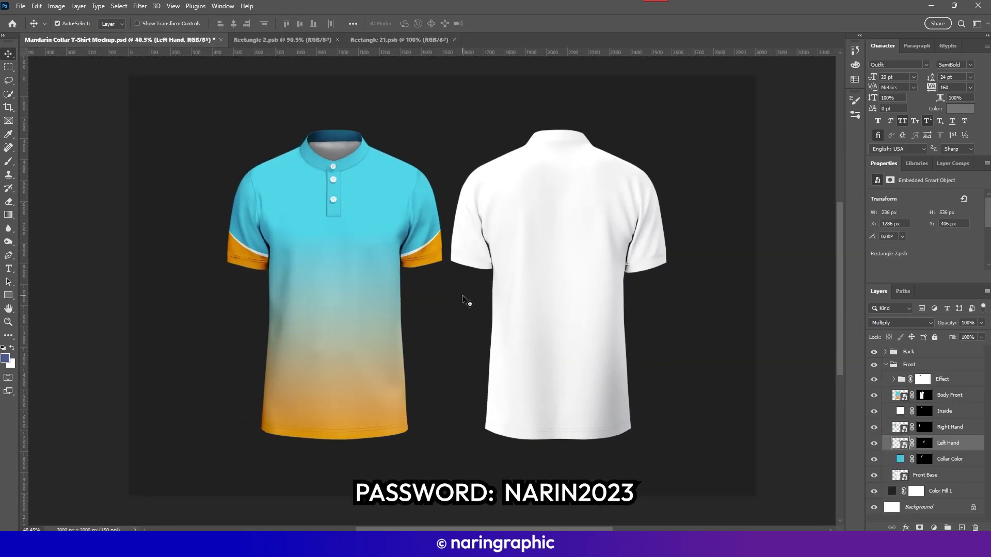
pyautogui.scroll(1, 463, 298)
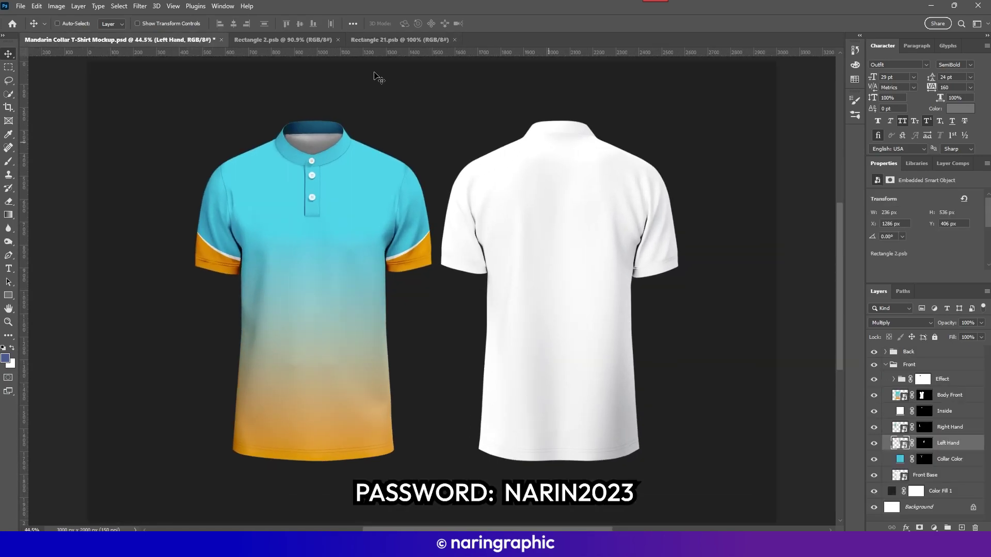
pyautogui.click(903, 458)
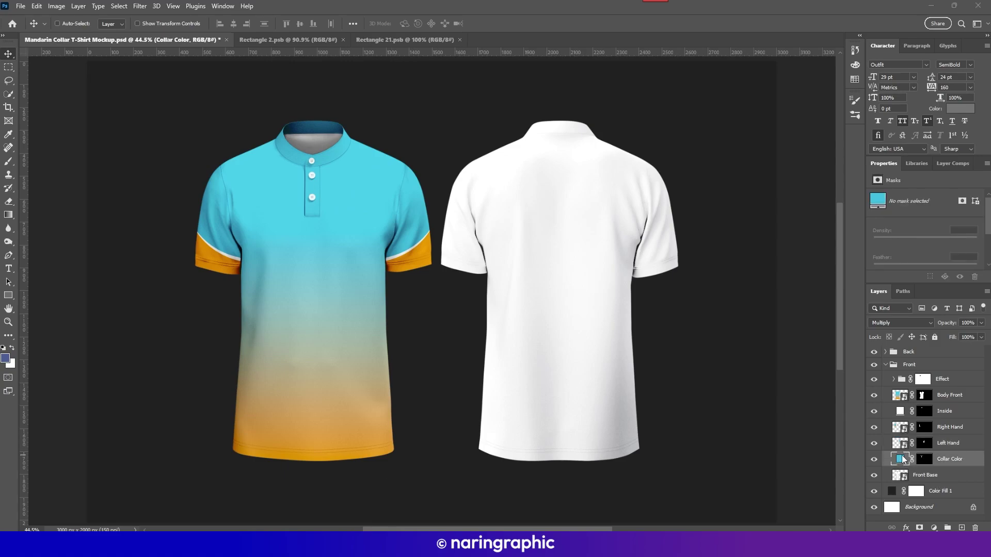
# Set the Collar Color fill to orange ffa000
pyautogui.doubleClick(902, 458)
pyautogui.click(424, 250)
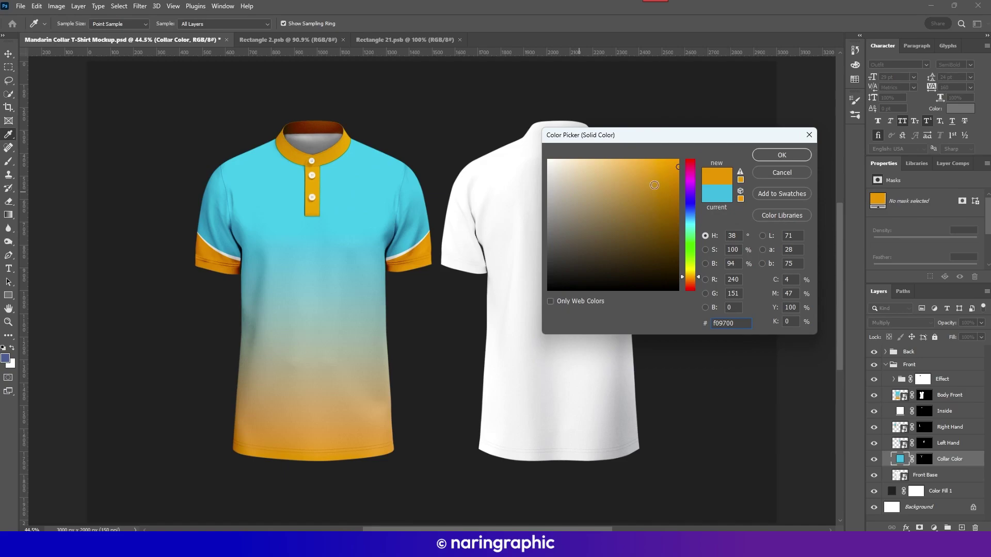
pyautogui.moveTo(654, 185); pyautogui.dragTo(692, 144)
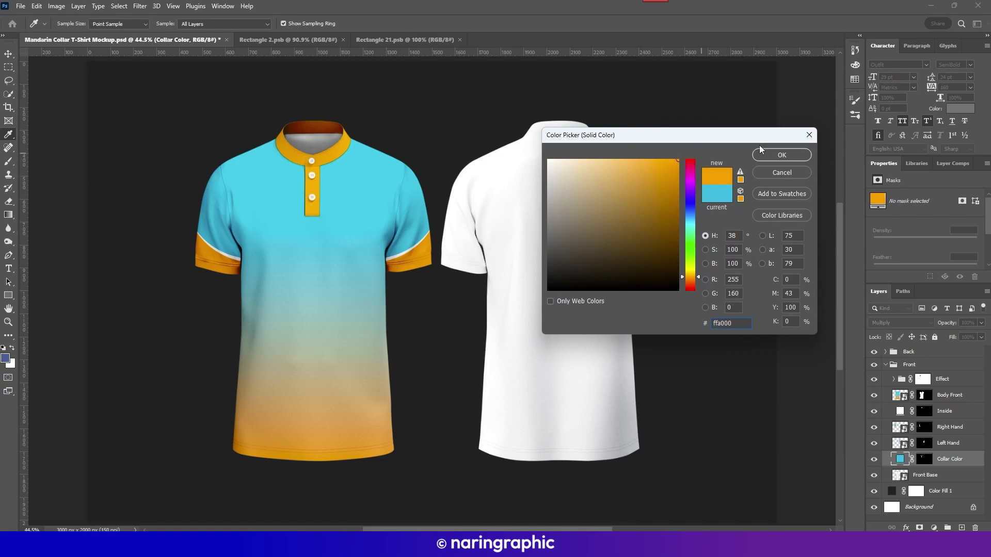
pyautogui.click(777, 155)
pyautogui.scroll(-3, 573, 262)
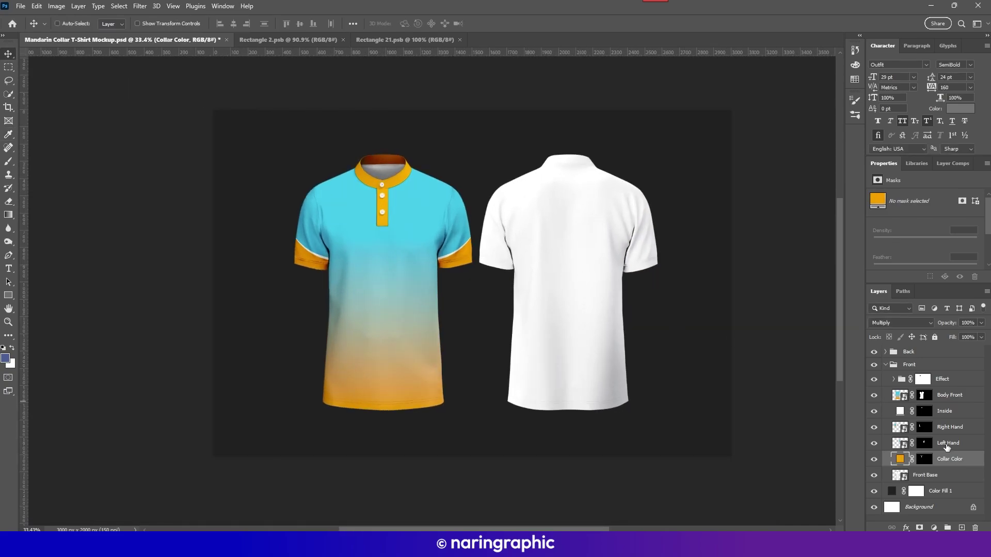
pyautogui.click(937, 479)
pyautogui.click(951, 461)
# Set the Inside fill to cyan 00cbe9 sampled from the shirt body
pyautogui.doubleClick(900, 411)
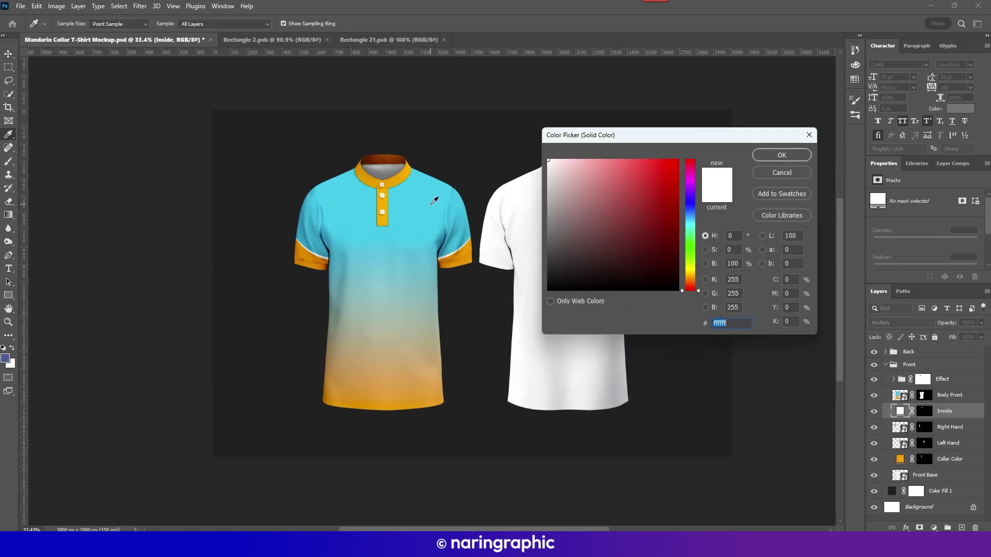
pyautogui.click(433, 199)
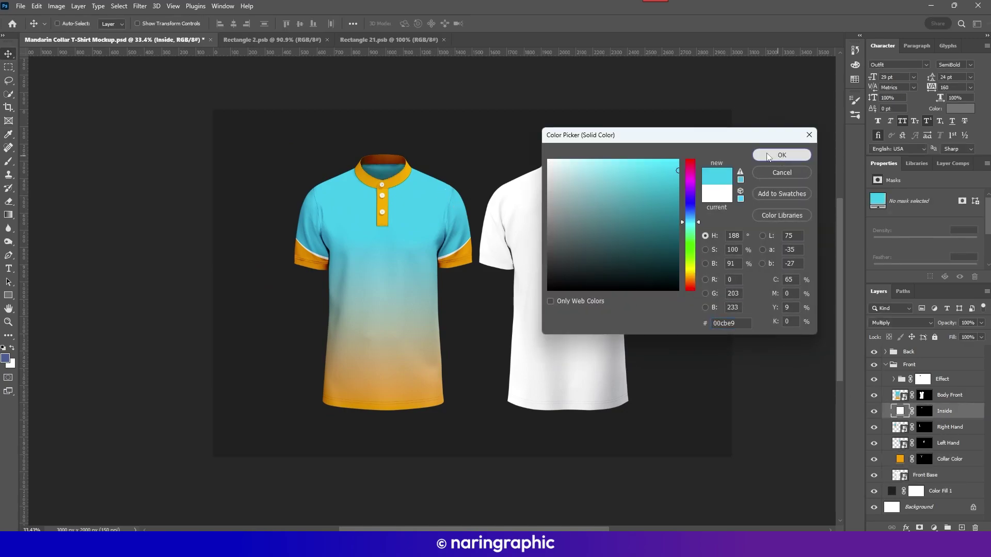
pyautogui.click(781, 154)
pyautogui.scroll(-1, 479, 203)
pyautogui.scroll(4, 479, 203)
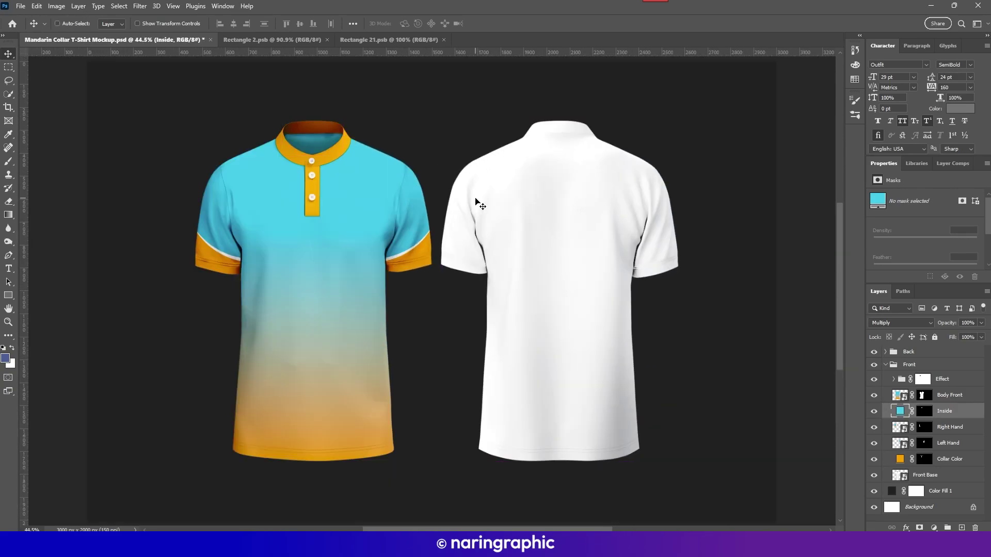
pyautogui.scroll(-5, 469, 282)
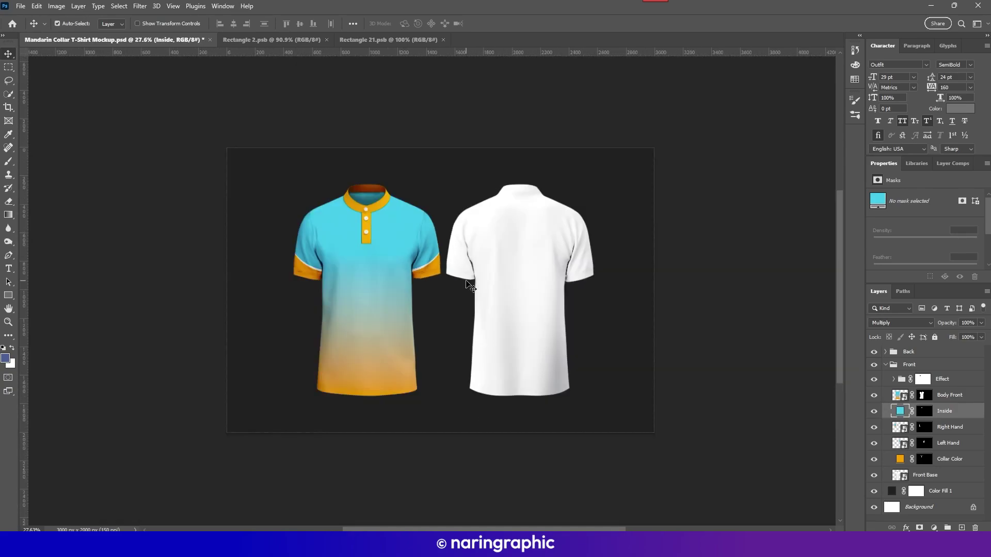
pyautogui.scroll(5, 467, 281)
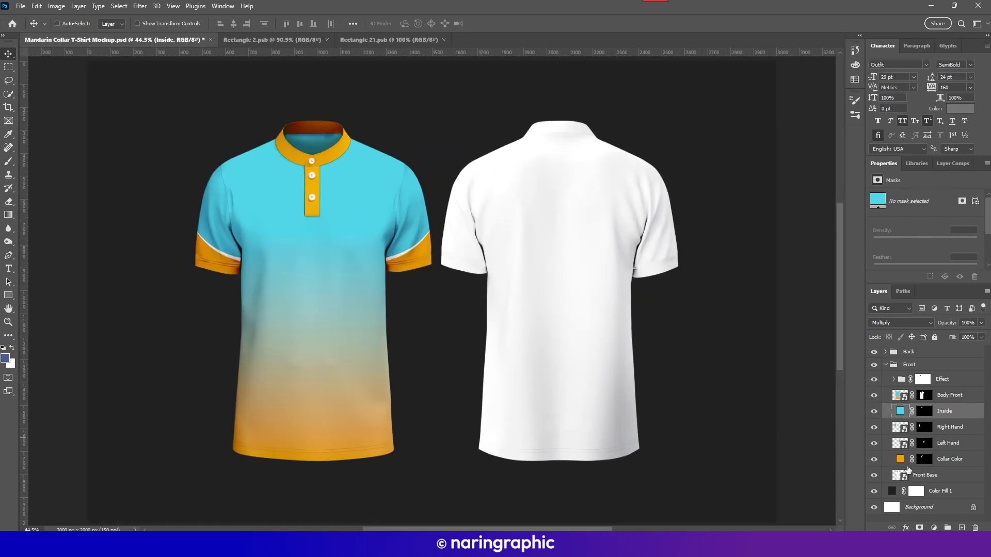
pyautogui.click(946, 491)
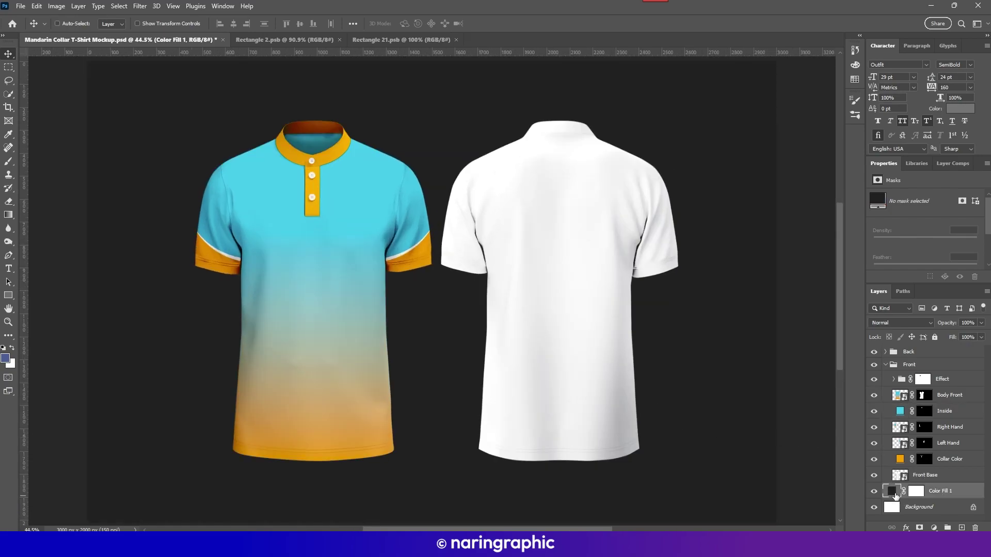
# Set the Color Fill 1 background to black 000000
pyautogui.doubleClick(891, 490)
pyautogui.click(489, 145)
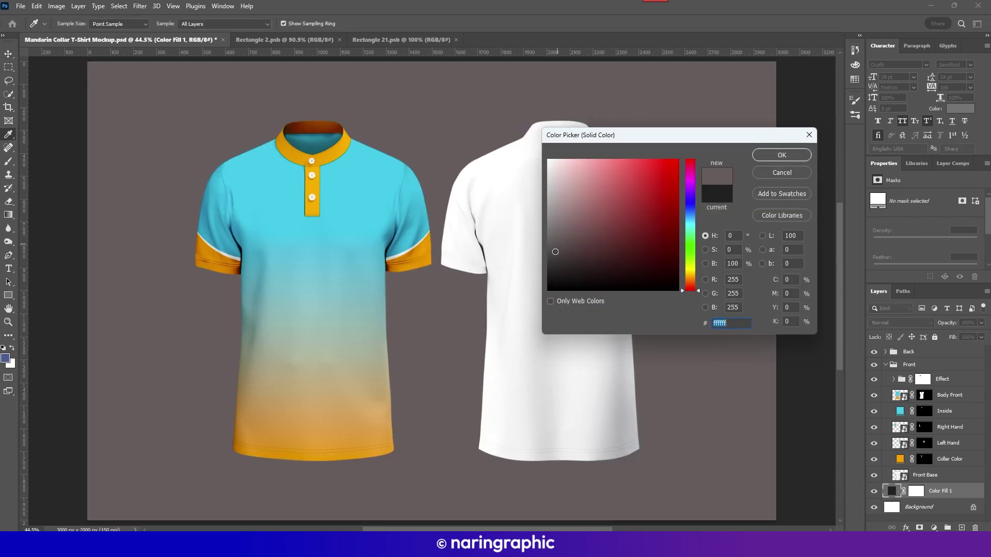
pyautogui.moveTo(559, 222); pyautogui.dragTo(548, 290)
pyautogui.click(775, 153)
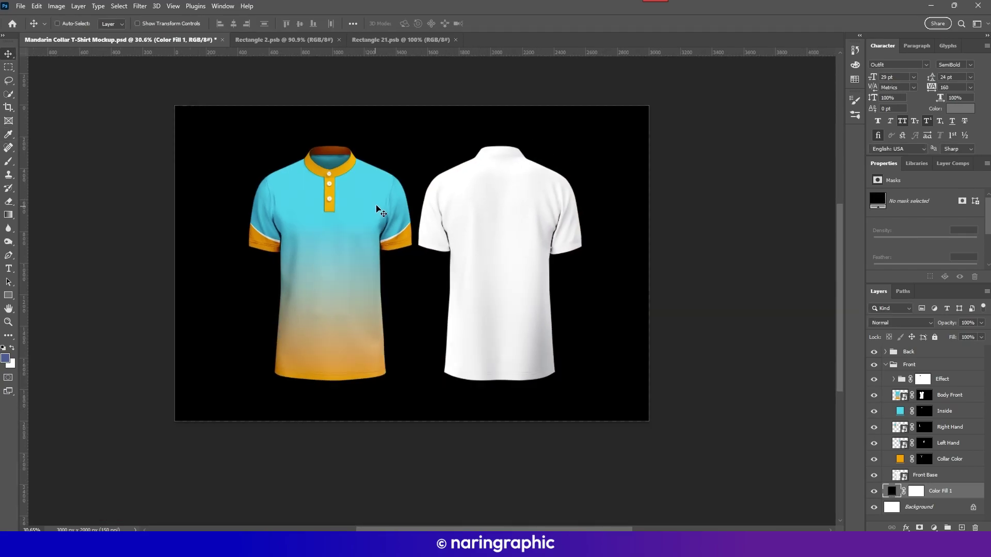
# Collapse the layer groups and expand the Front group
pyautogui.press('v')
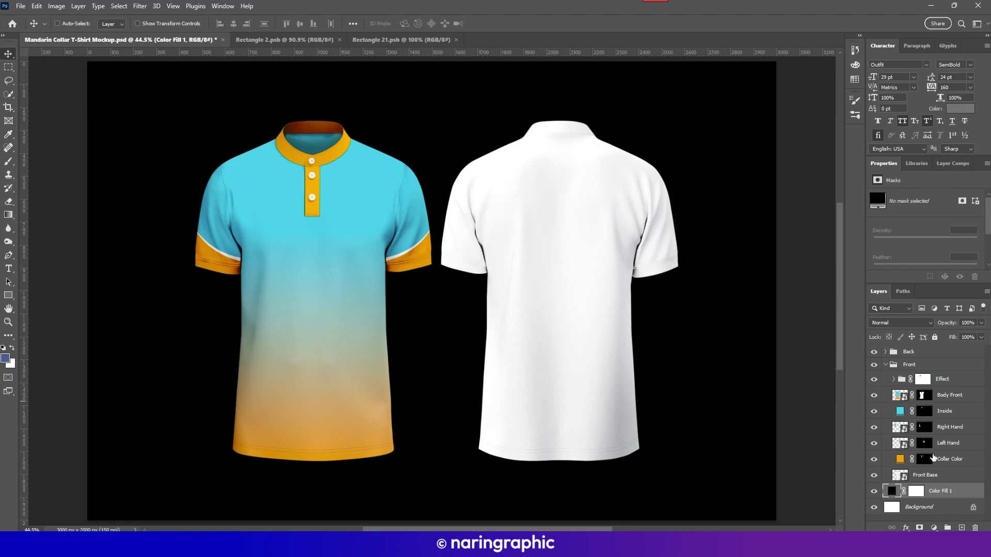
pyautogui.click(932, 457)
pyautogui.click(885, 364)
pyautogui.click(919, 351)
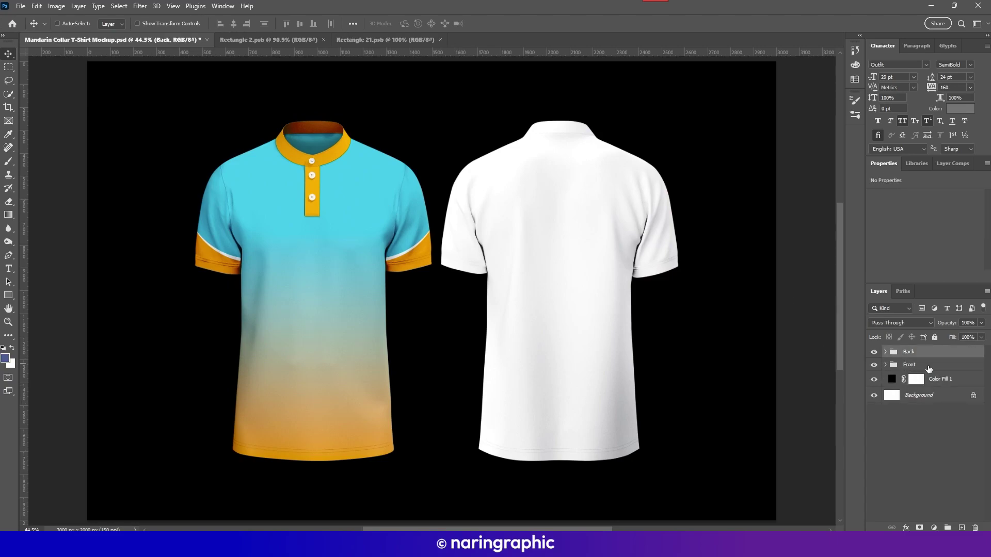
pyautogui.click(929, 366)
pyautogui.click(899, 367)
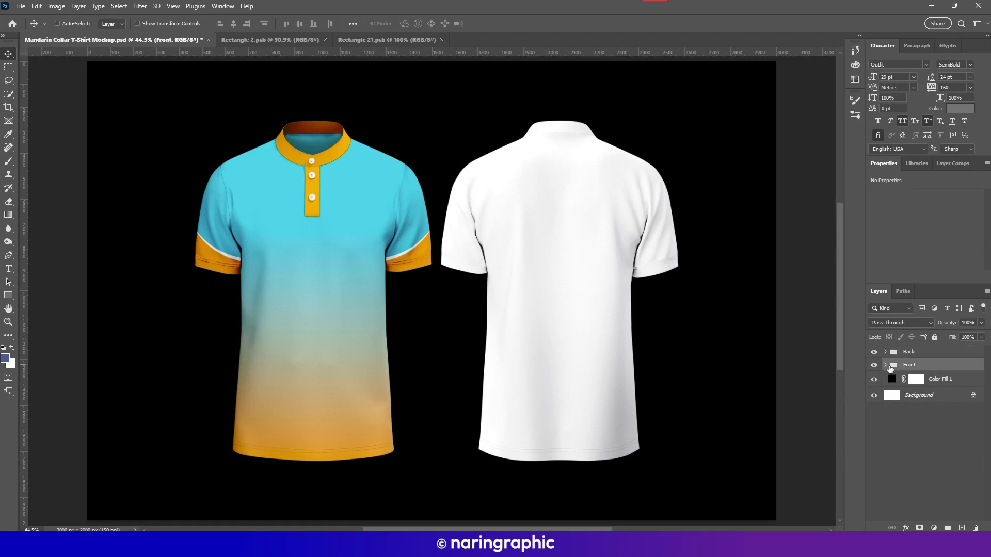
# Open the Body Front smart object, then the Back group's Body Back smart object
pyautogui.doubleClick(900, 395)
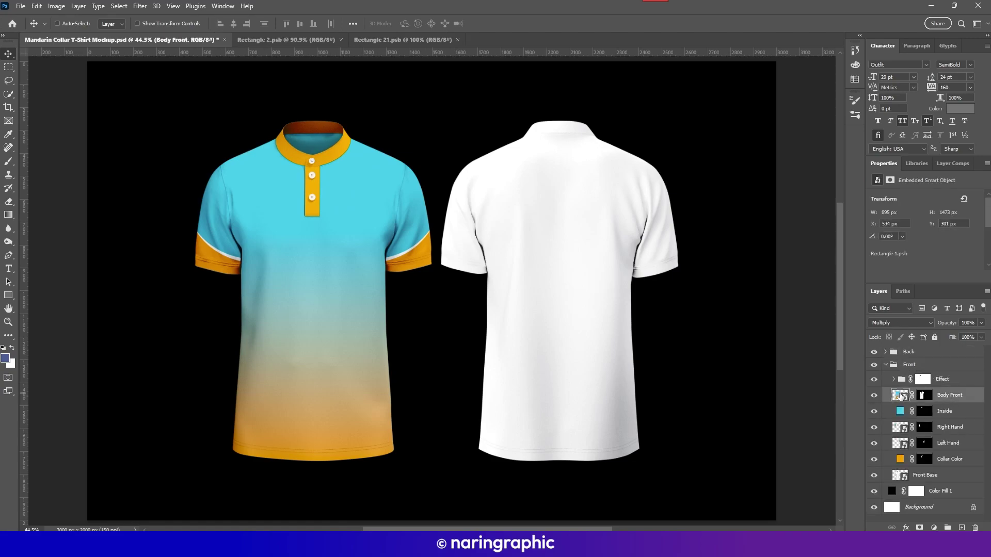
pyautogui.click(422, 44)
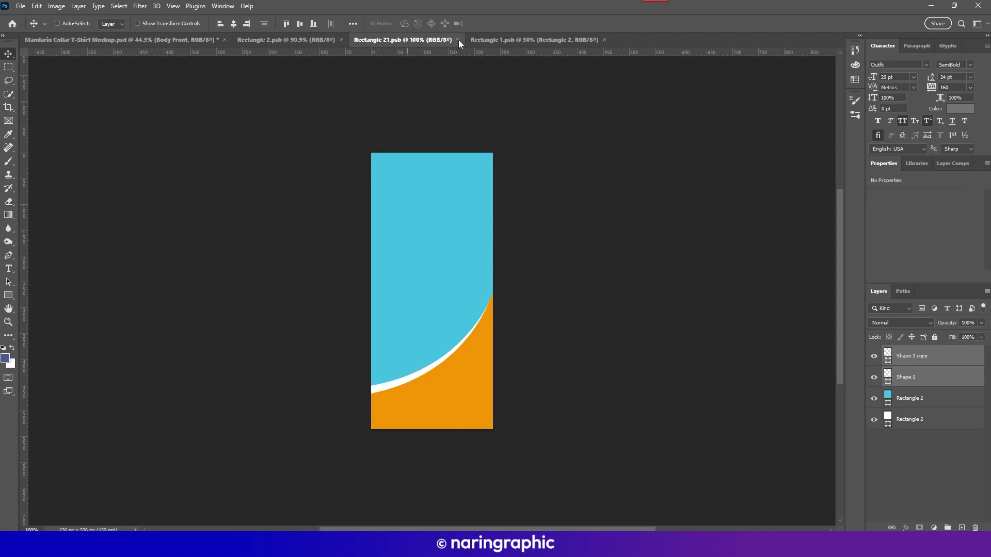
pyautogui.click(175, 40)
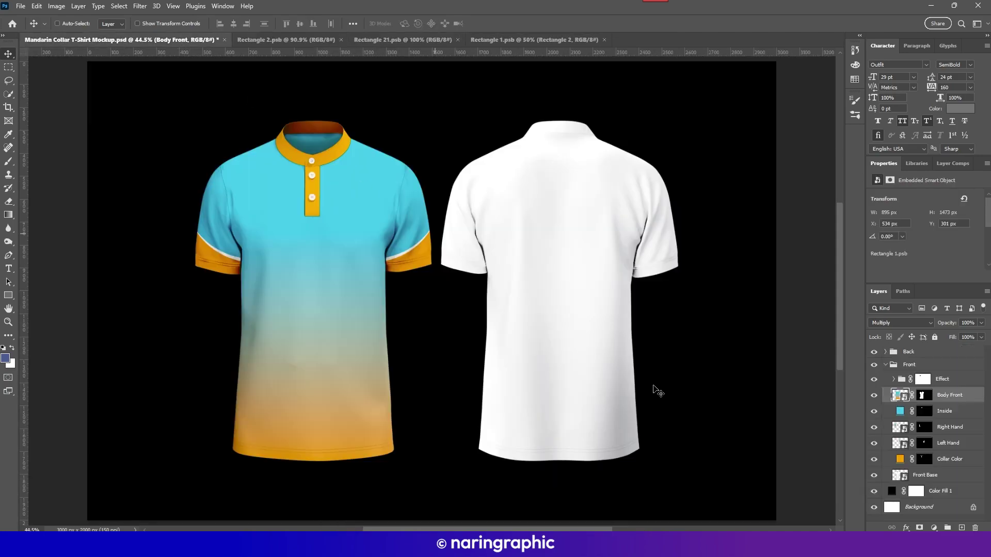
pyautogui.click(885, 351)
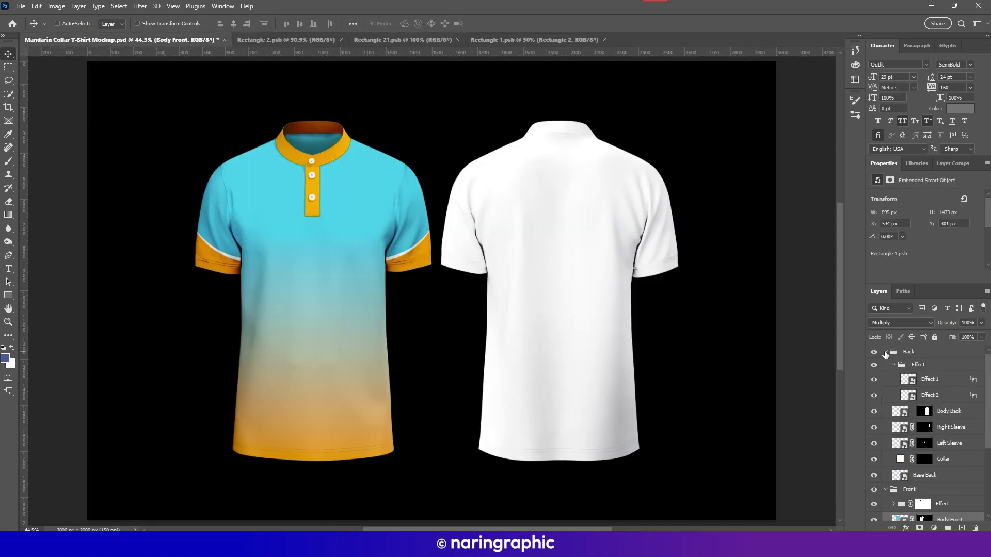
pyautogui.click(909, 413)
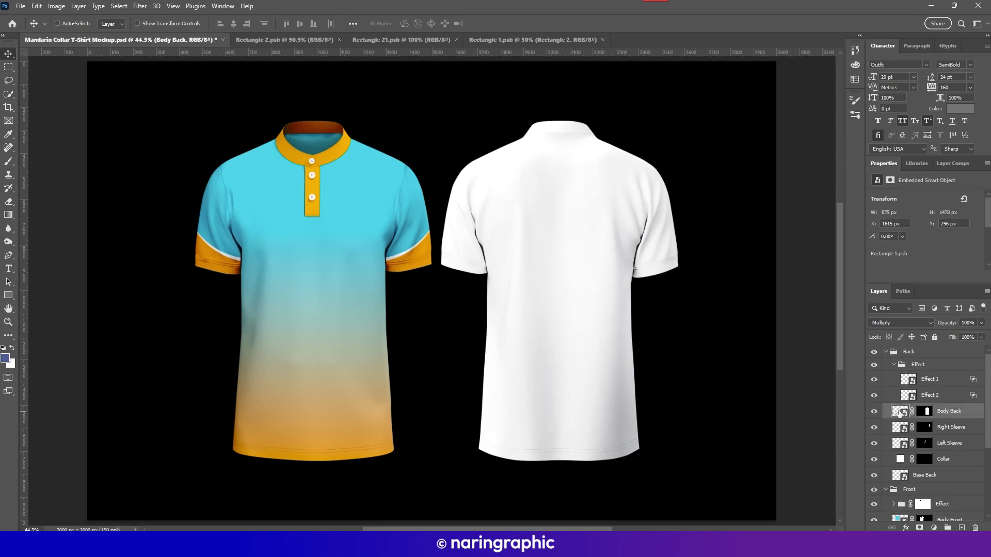
pyautogui.doubleClick(899, 412)
# Bring the front cyan-to-orange gradient into the Body Back document and close it
pyautogui.click(531, 40)
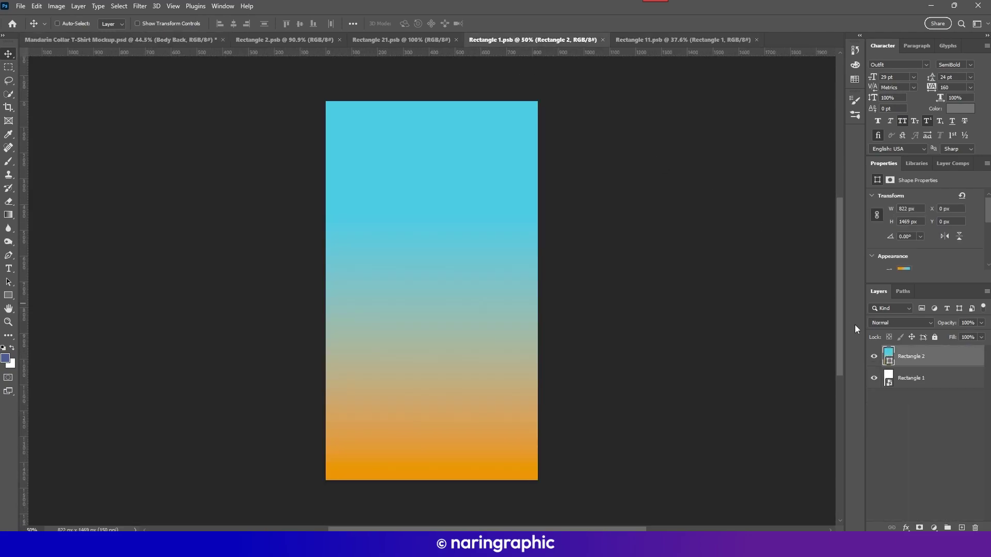
pyautogui.click(655, 39)
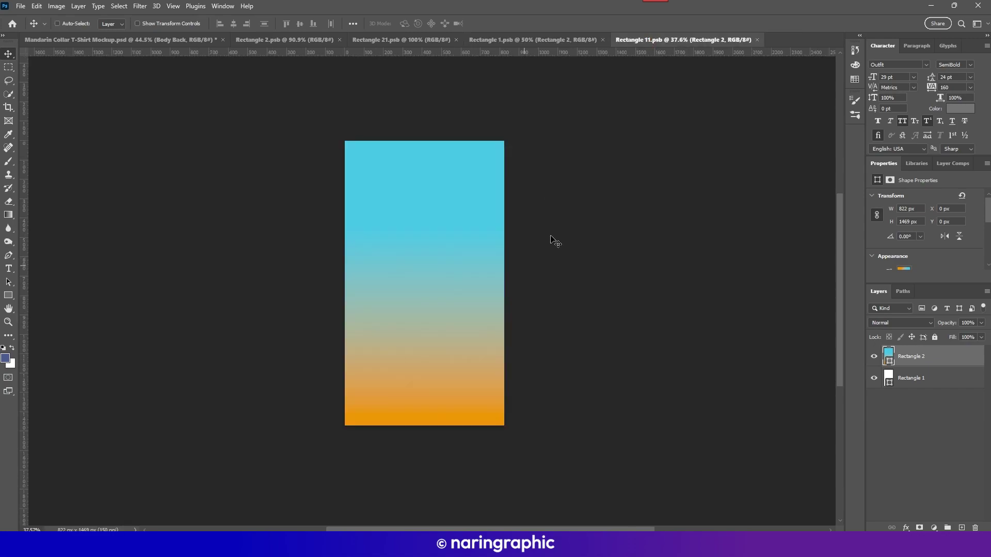
pyautogui.click(101, 40)
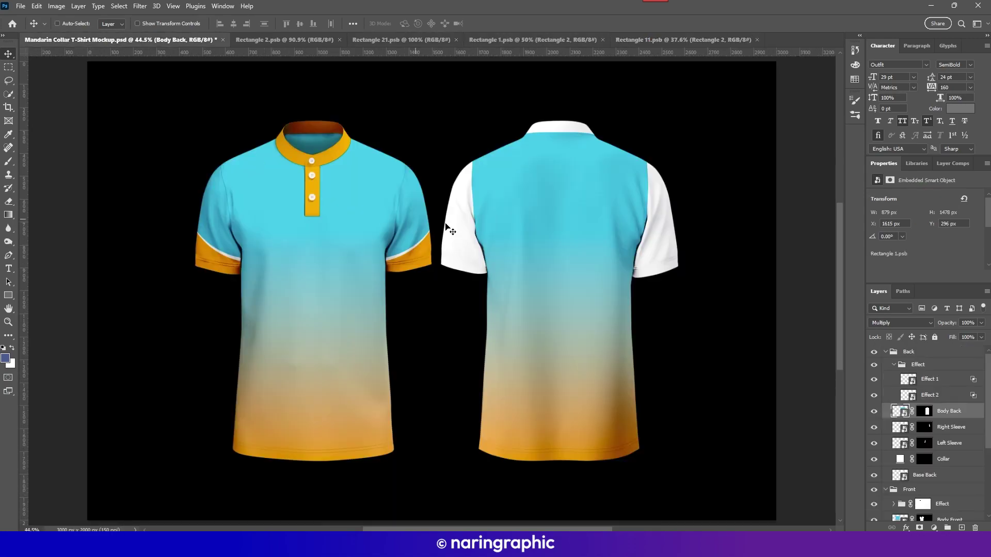
pyautogui.click(480, 219)
pyautogui.click(650, 41)
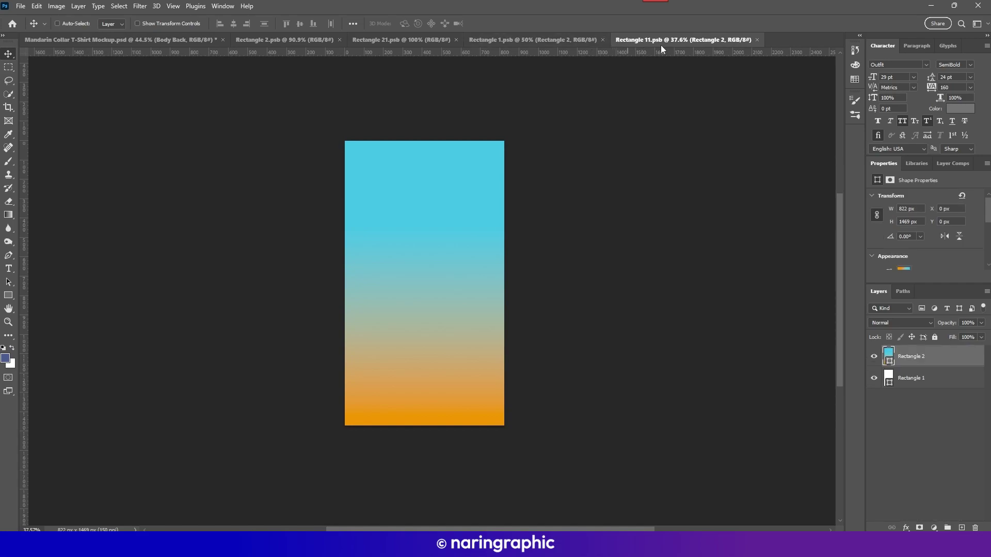
pyautogui.click(757, 40)
pyautogui.click(545, 39)
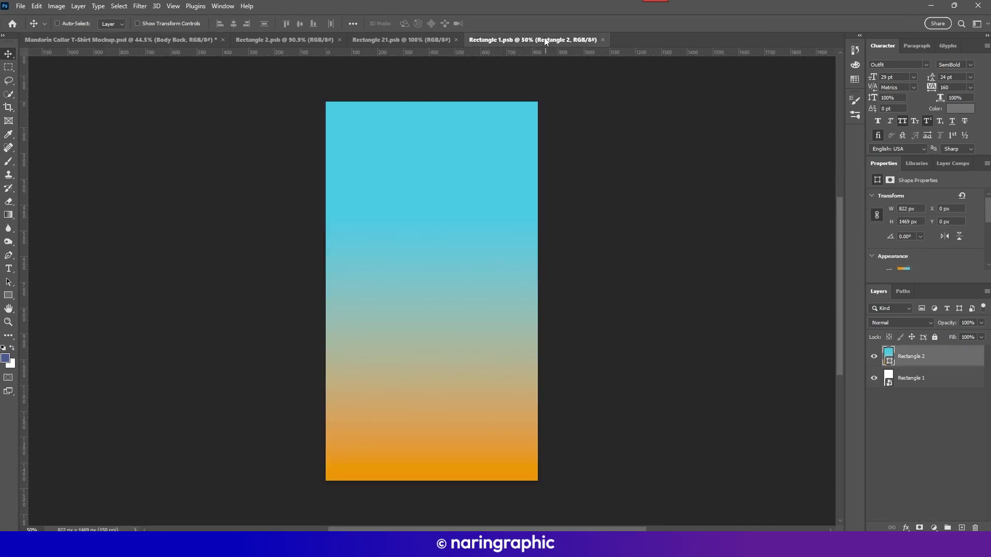
pyautogui.click(381, 40)
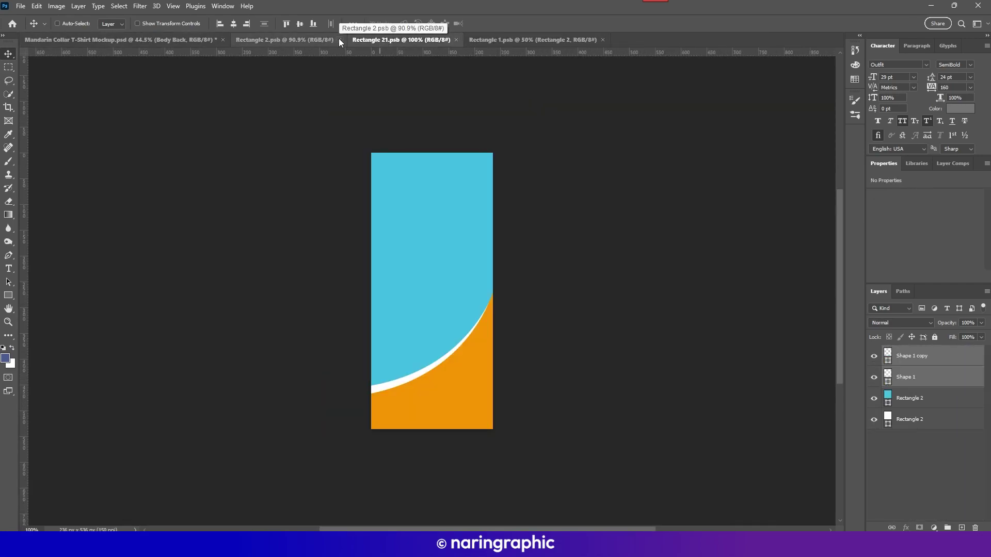
pyautogui.click(147, 39)
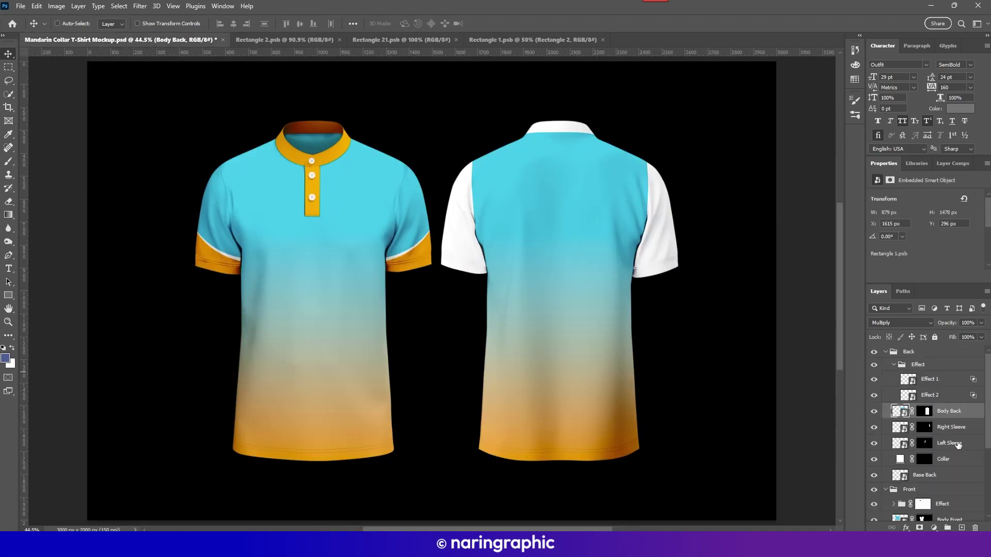
# Open the back Right Sleeve smart object and drag the curved-stripe design into it
pyautogui.click(957, 434)
pyautogui.doubleClick(899, 428)
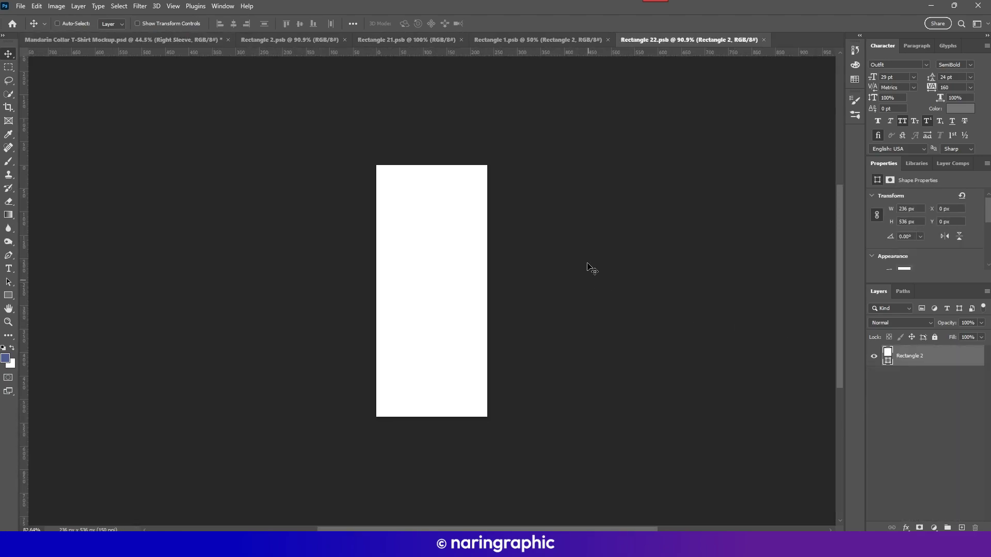
pyautogui.click(412, 44)
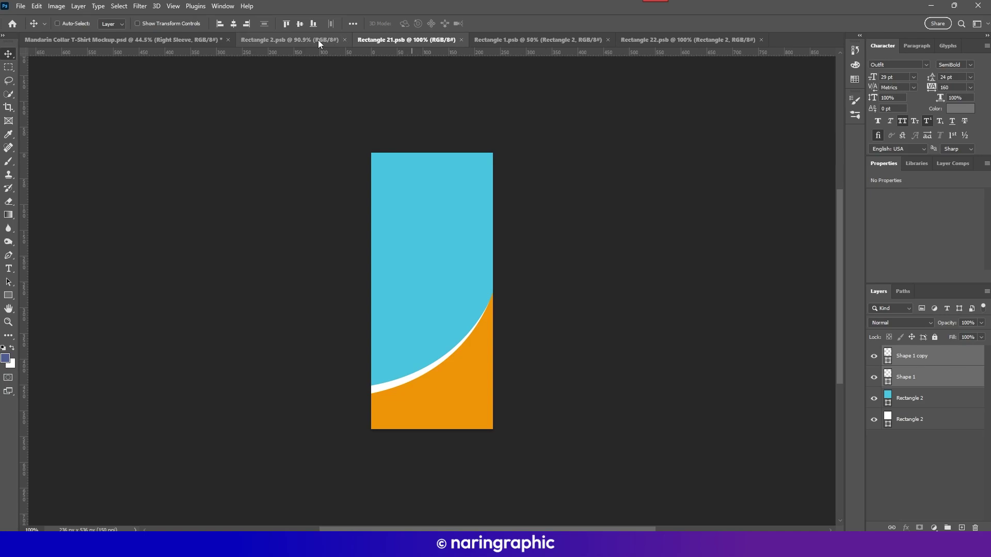
pyautogui.click(289, 40)
pyautogui.moveTo(521, 243)
pyautogui.mouseDown()
pyautogui.moveTo(666, 44)
pyautogui.moveTo(592, 424)
pyautogui.mouseUp()
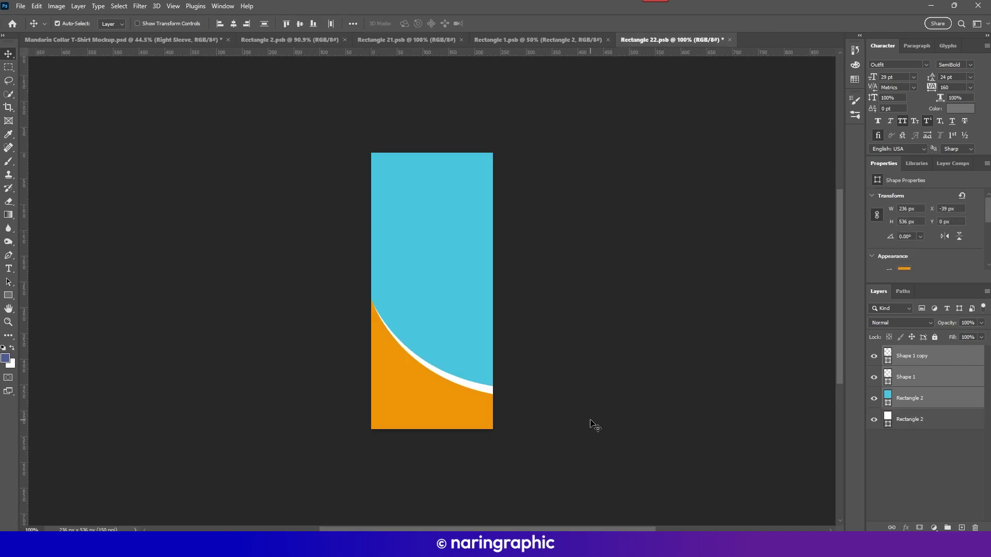
# Close Rectangle 22.psb saving changes, then zoom the mockup to check the sleeve
pyautogui.click(731, 40)
pyautogui.click(447, 202)
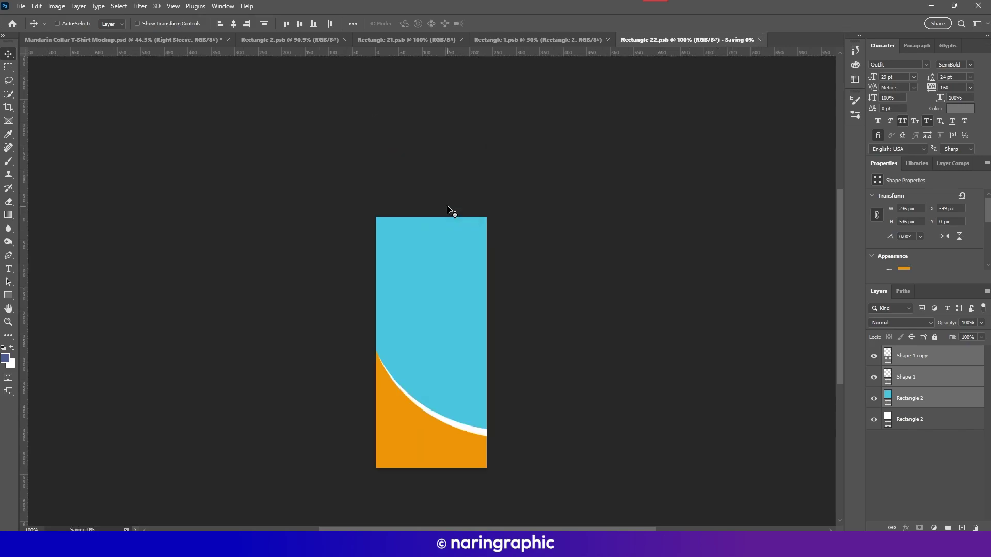
pyautogui.click(111, 41)
pyautogui.scroll(2, 677, 252)
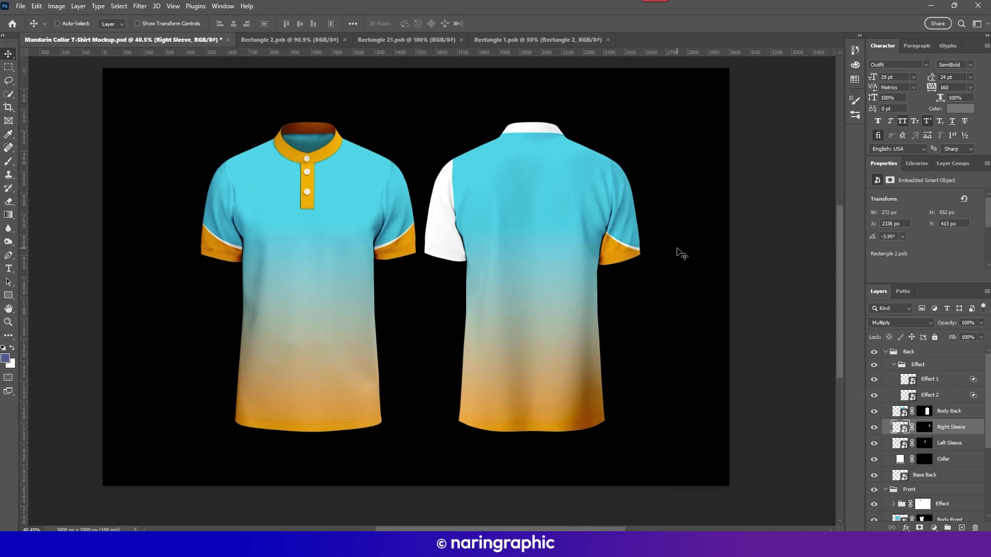
pyautogui.scroll(1, 571, 215)
pyautogui.scroll(-1, 566, 214)
pyautogui.scroll(2, 566, 155)
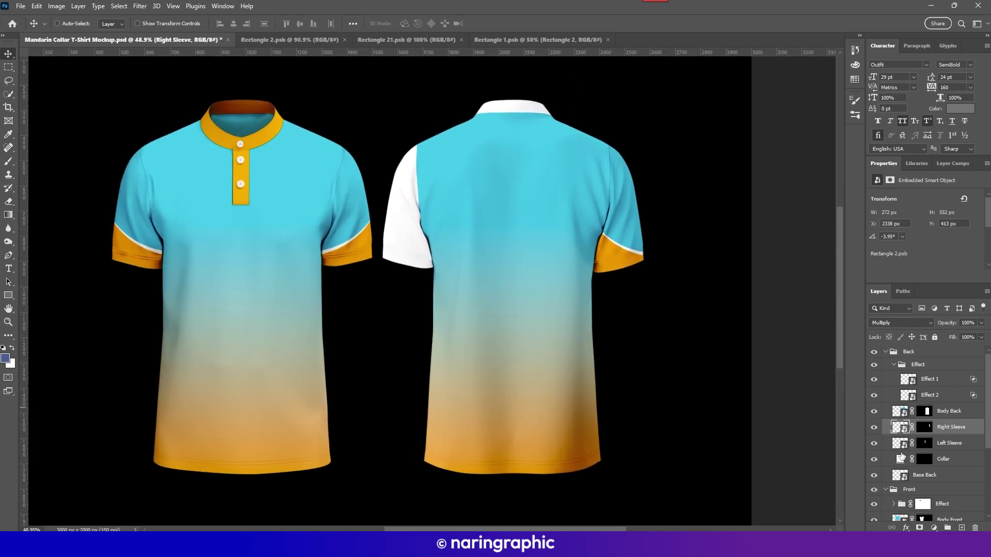
# Open the Right Sleeve contents and try flipping all design layers, then cancel
pyautogui.doubleClick(897, 426)
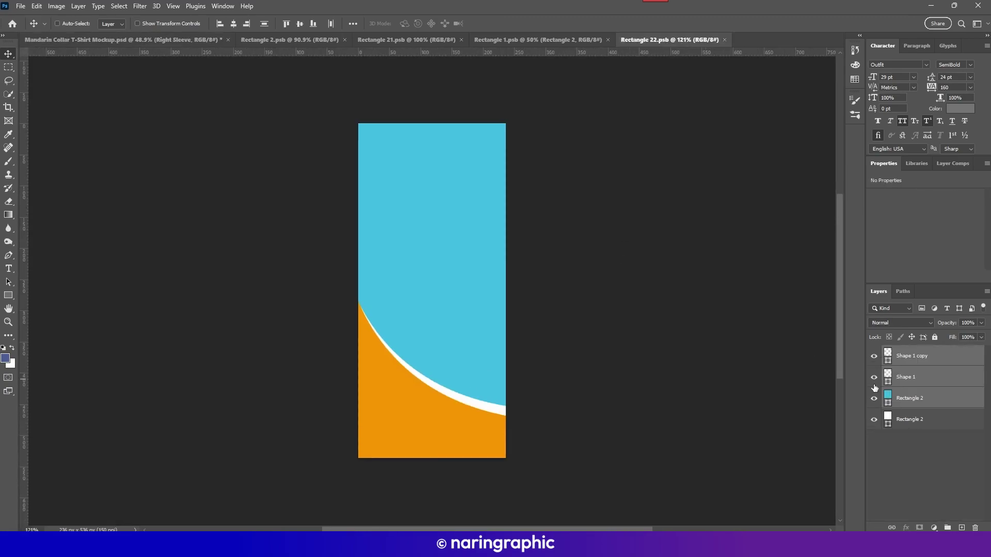
pyautogui.hotkey('ctrl', 't')
pyautogui.rightClick(450, 310)
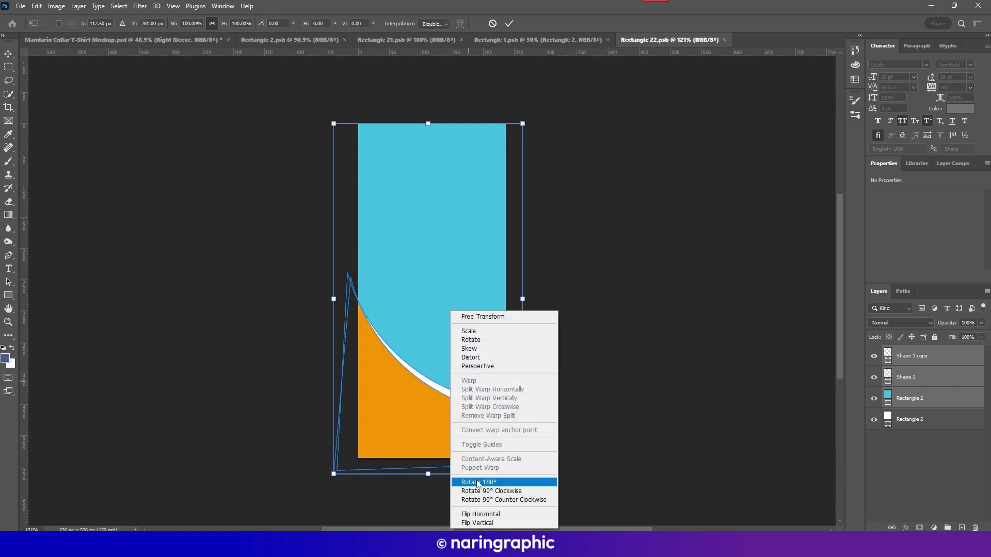
pyautogui.click(488, 513)
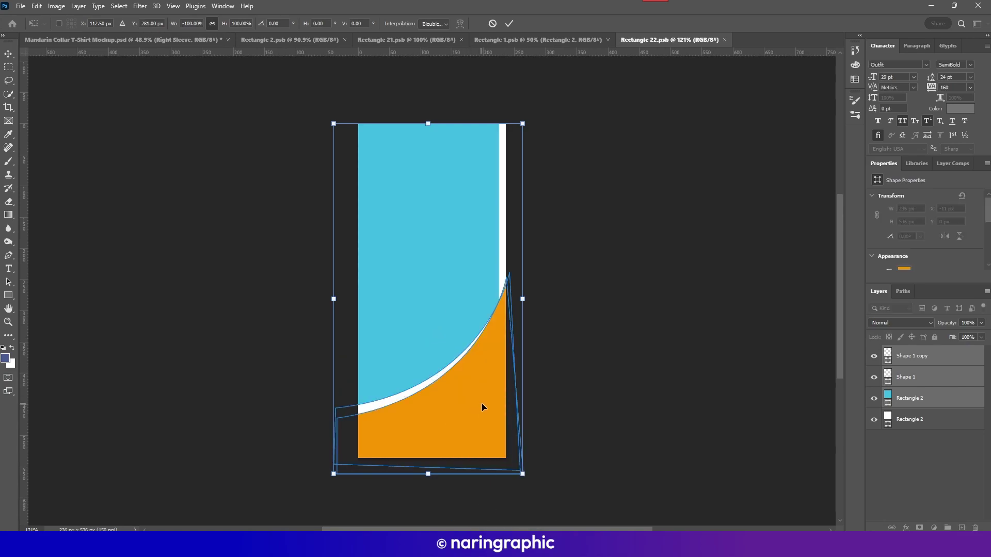
pyautogui.moveTo(482, 403); pyautogui.dragTo(492, 404)
pyautogui.click(494, 26)
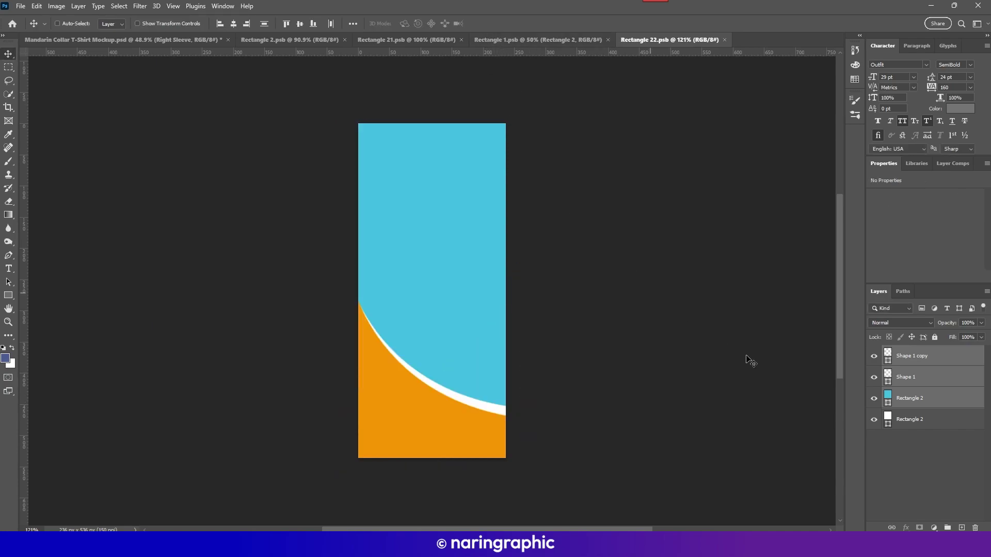
# Flip Shape 1 and Shape 1 copy horizontally, align them to the edge, and save-close
pyautogui.click(910, 377)
pyautogui.hotkey('ctrl', 't')
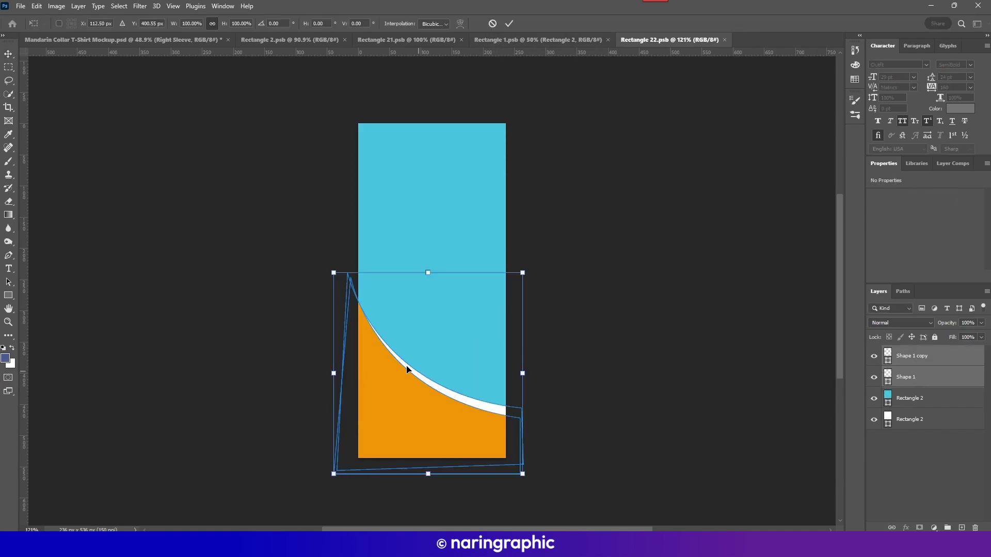
pyautogui.rightClick(407, 148)
pyautogui.click(454, 350)
pyautogui.moveTo(454, 350); pyautogui.dragTo(458, 349)
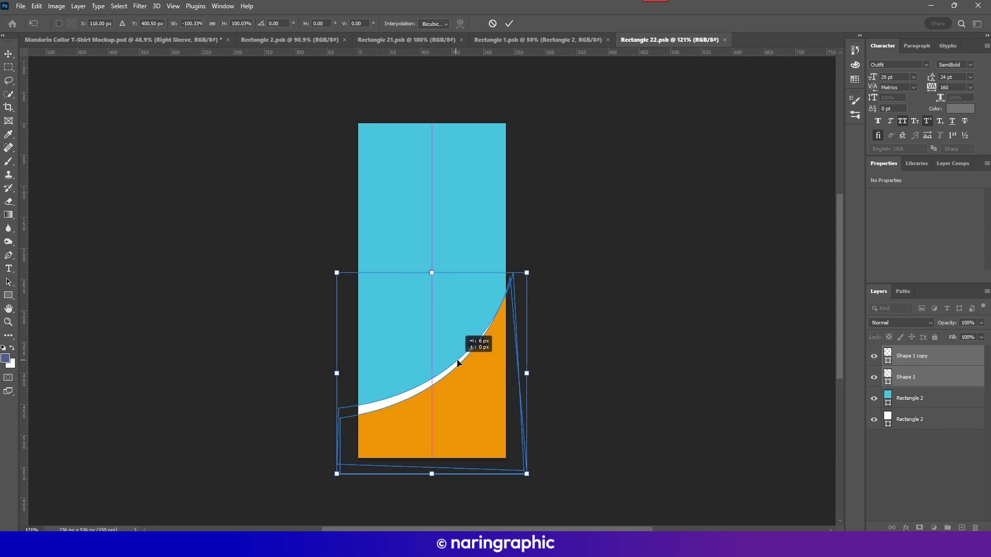
pyautogui.click(507, 24)
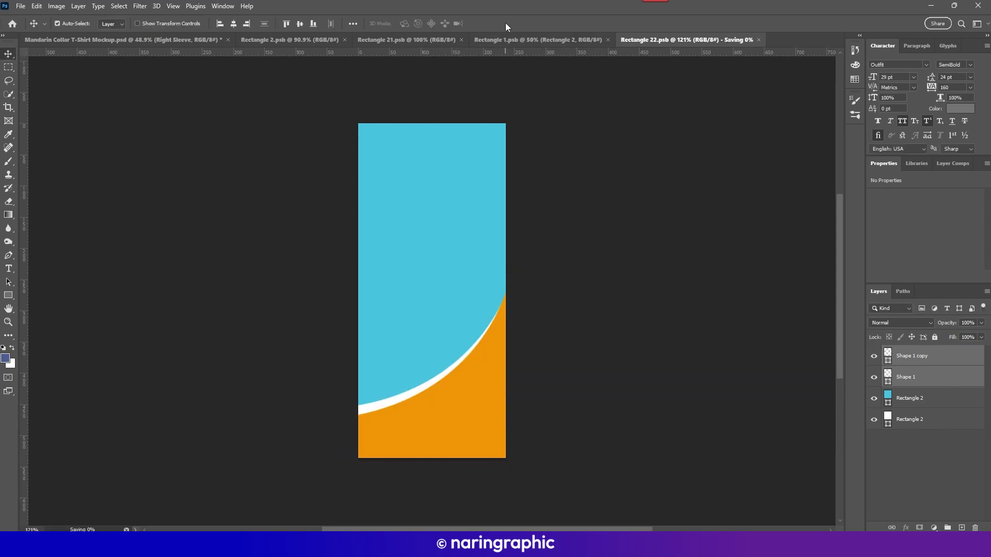
pyautogui.hotkey('ctrl', 'w')
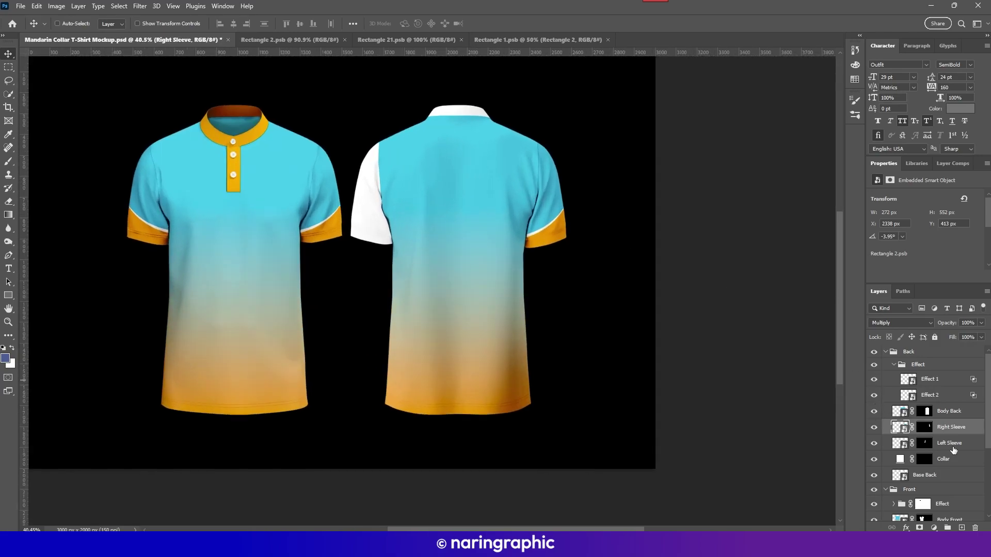
# Open the back shirt's Left Sleeve smart object and undo a partial shape copy
pyautogui.click(889, 442)
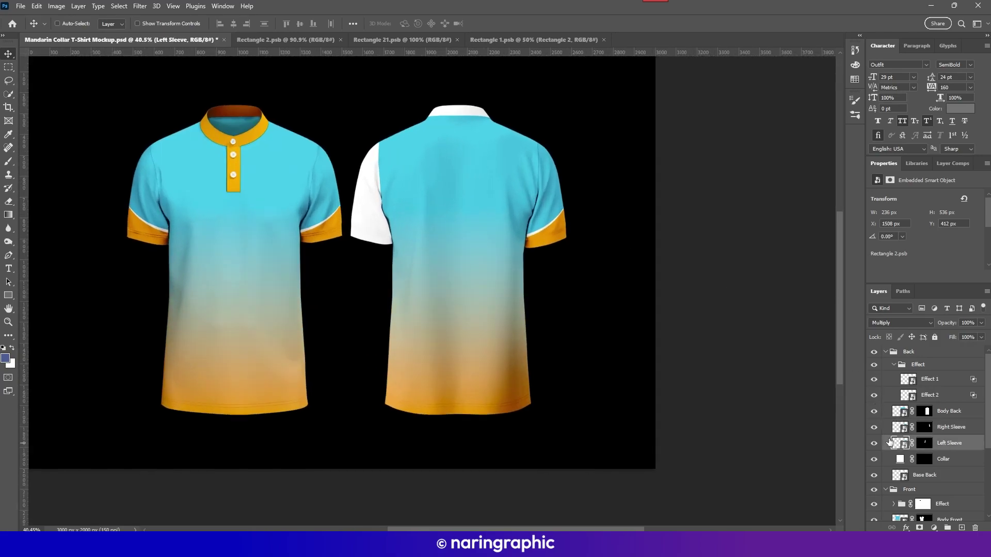
pyautogui.doubleClick(896, 442)
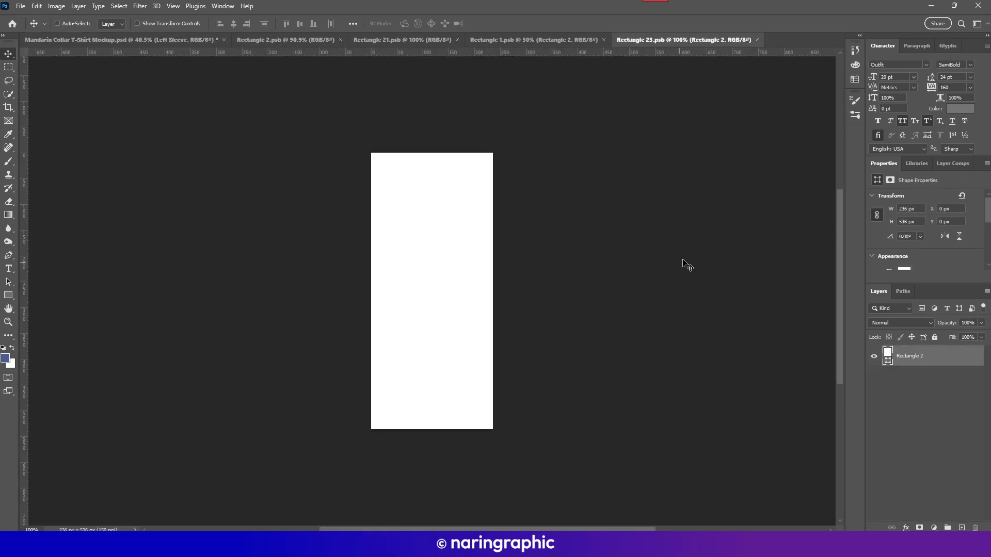
pyautogui.click(559, 39)
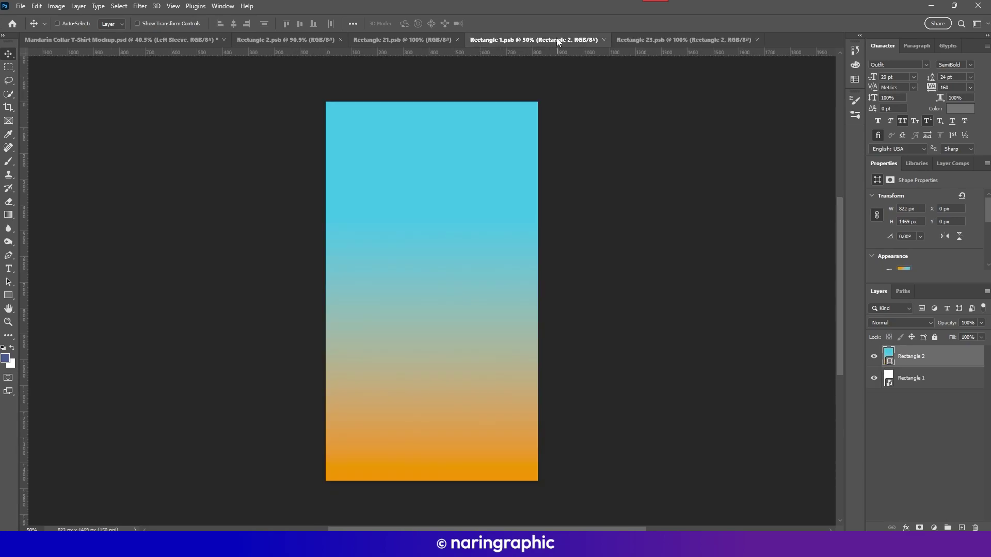
pyautogui.click(413, 40)
pyautogui.click(325, 41)
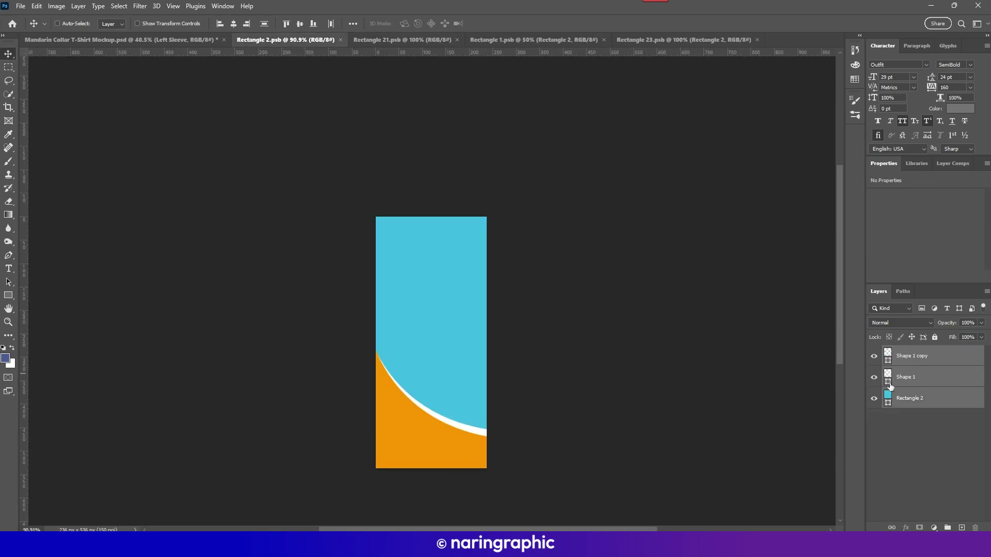
pyautogui.hotkey('ctrl', 'Tab')
pyautogui.hotkey('ctrl', 'Tab')
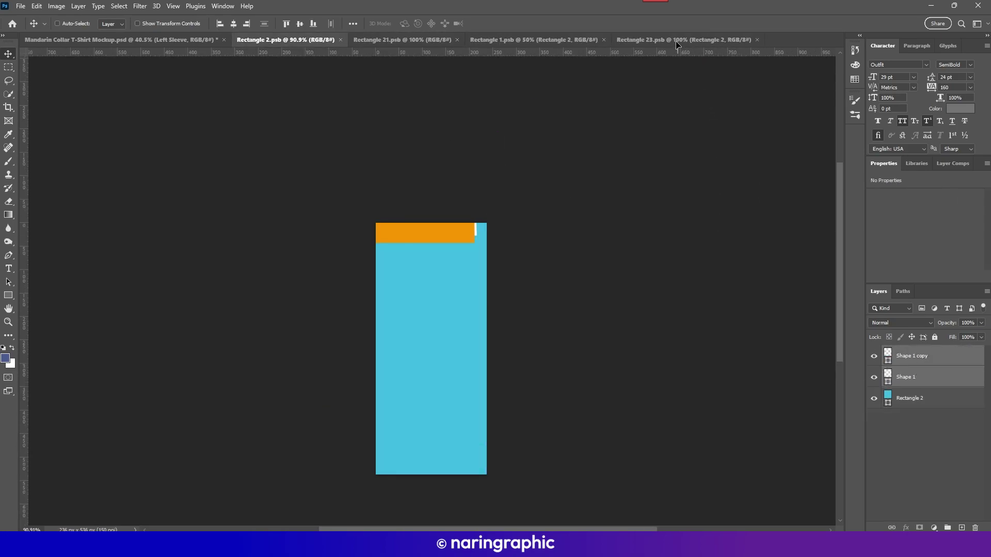
pyautogui.click(675, 41)
pyautogui.moveTo(471, 333); pyautogui.dragTo(470, 333)
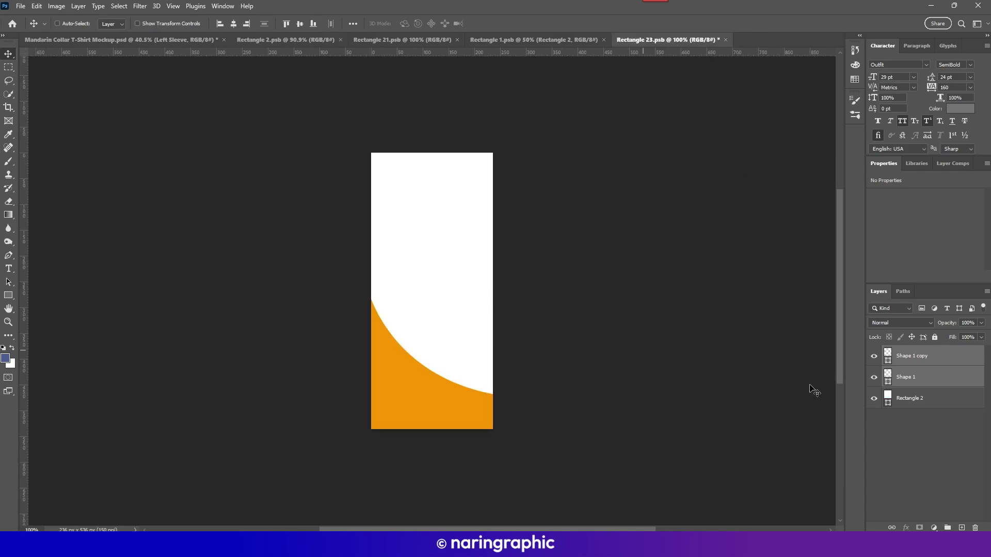
pyautogui.click(909, 401)
pyautogui.hotkey('ctrl', 'z')
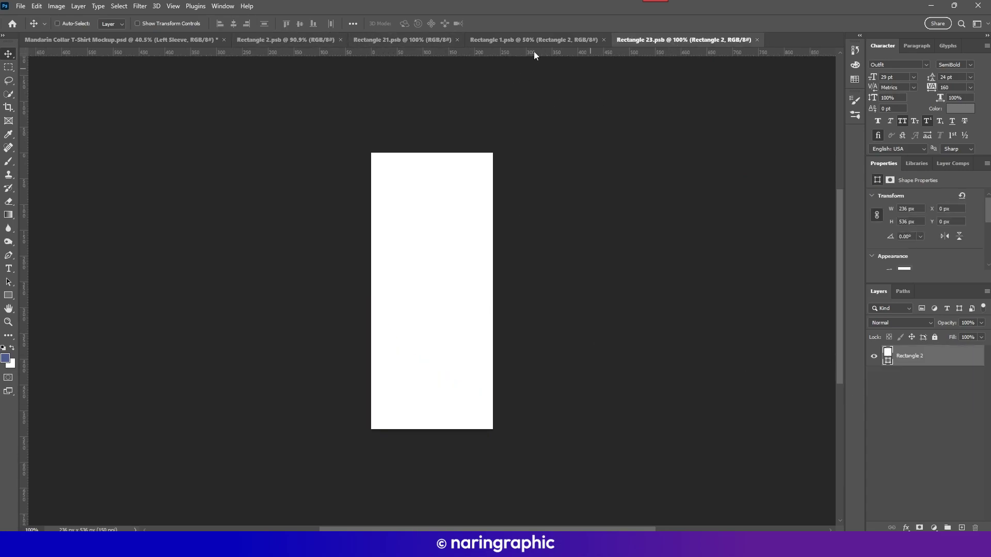
# Copy all three Rectangle 2 stripe layers into the left sleeve design and save it
pyautogui.click(286, 39)
pyautogui.keyDown('shift'); pyautogui.click(906, 400); pyautogui.keyUp('shift')
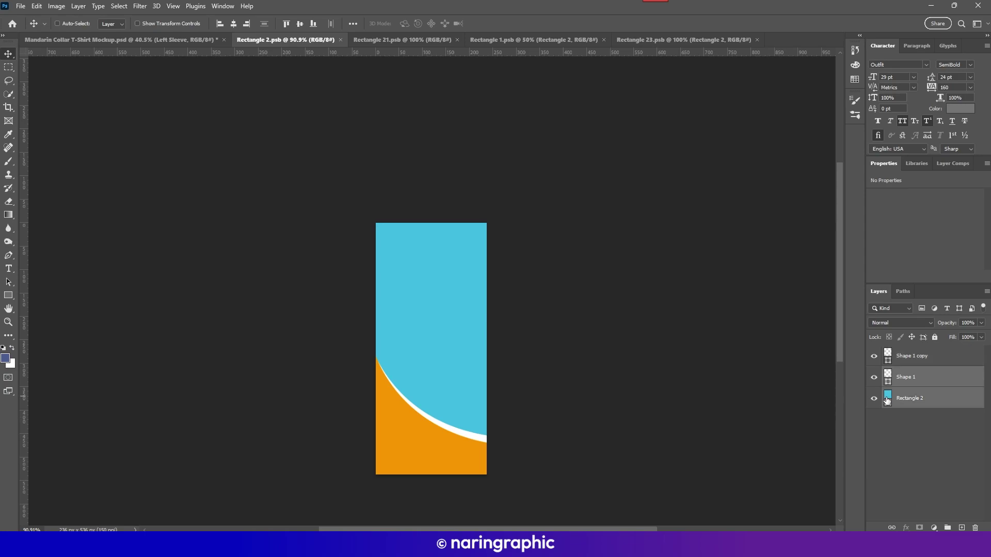
pyautogui.moveTo(785, 404)
pyautogui.mouseDown()
pyautogui.moveTo(635, 58)
pyautogui.moveTo(487, 329)
pyautogui.mouseUp()
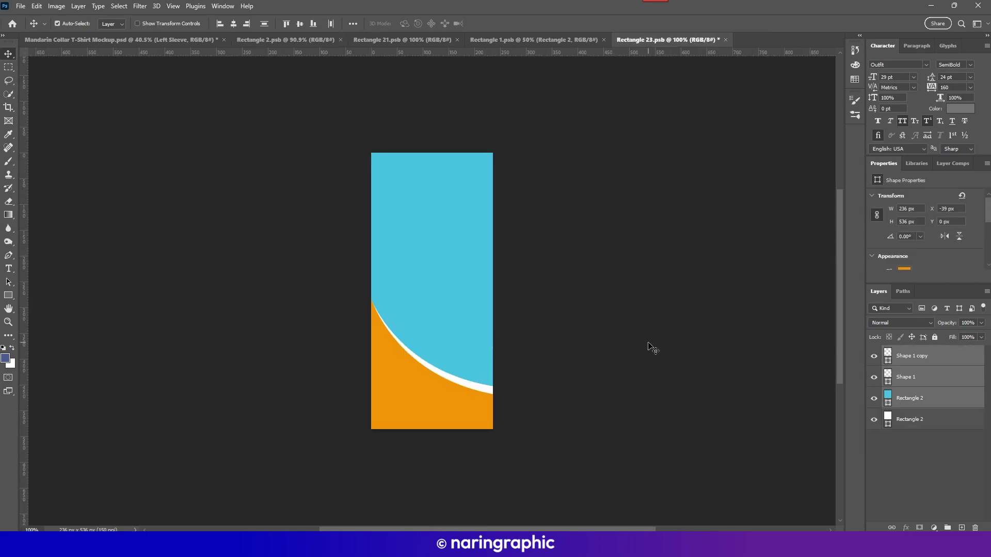
pyautogui.hotkey('ctrl', 's')
# Back in the mockup, set the back Collar fill colour to f9a900 orange
pyautogui.click(515, 40)
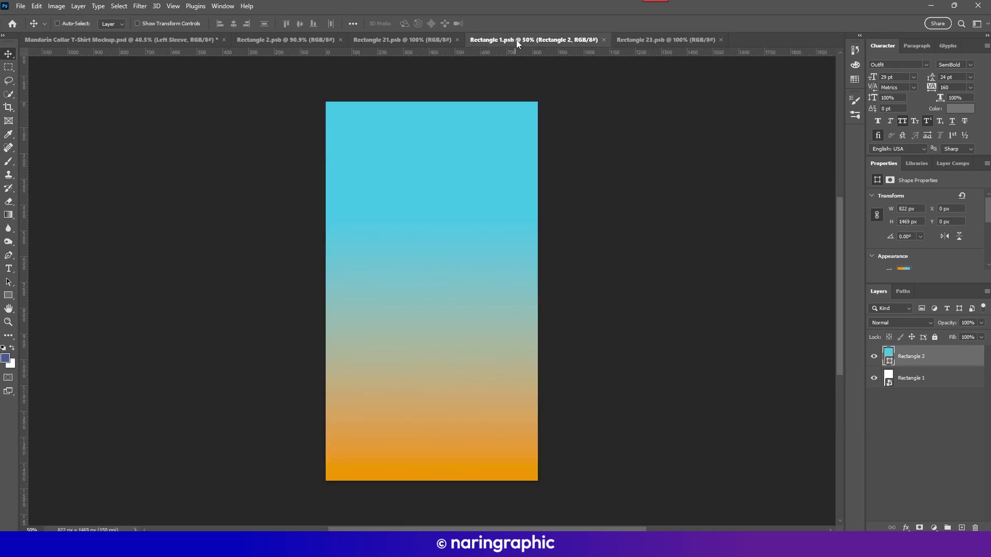
pyautogui.click(168, 39)
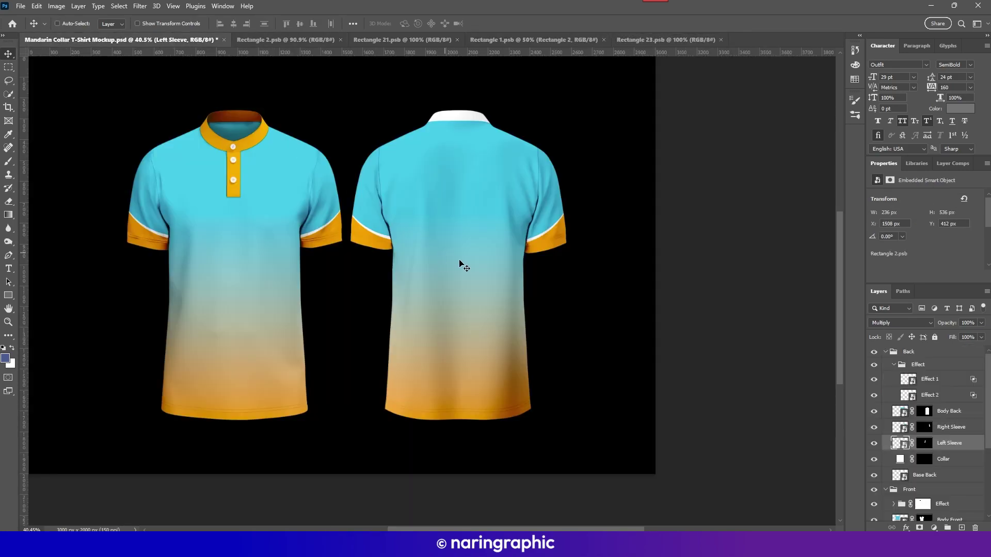
pyautogui.scroll(-1, 474, 268)
pyautogui.scroll(2, 471, 265)
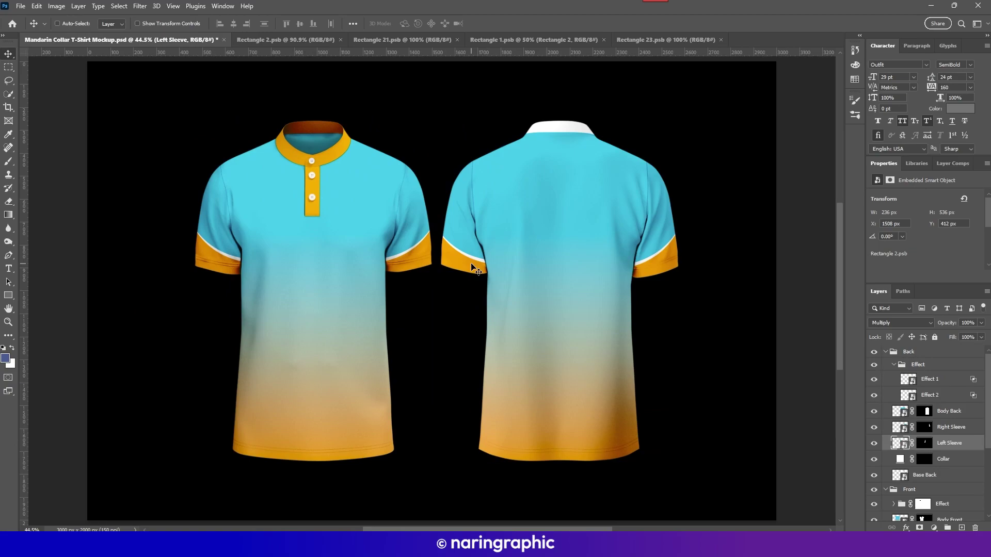
pyautogui.doubleClick(900, 459)
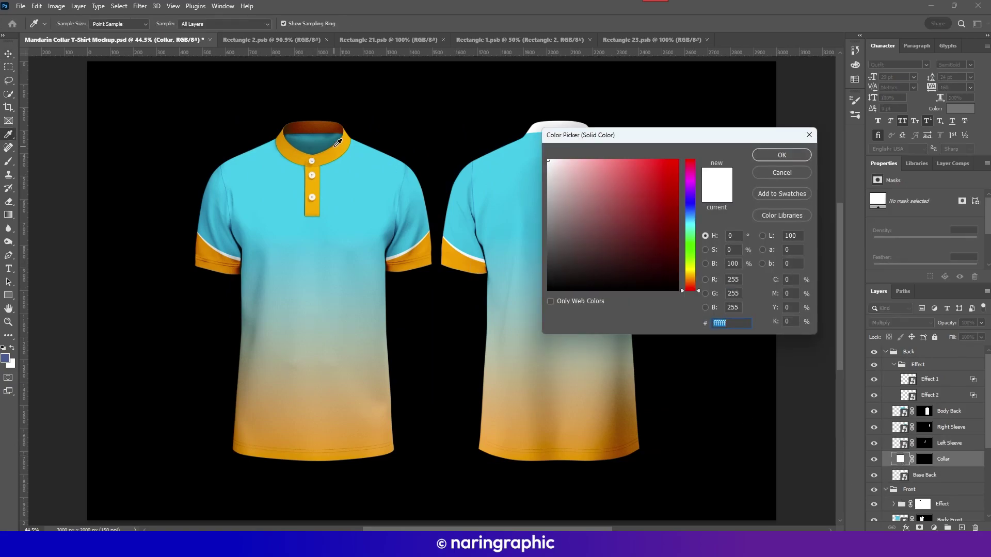
pyautogui.write('f9a900')
pyautogui.moveTo(729, 138); pyautogui.dragTo(613, 242)
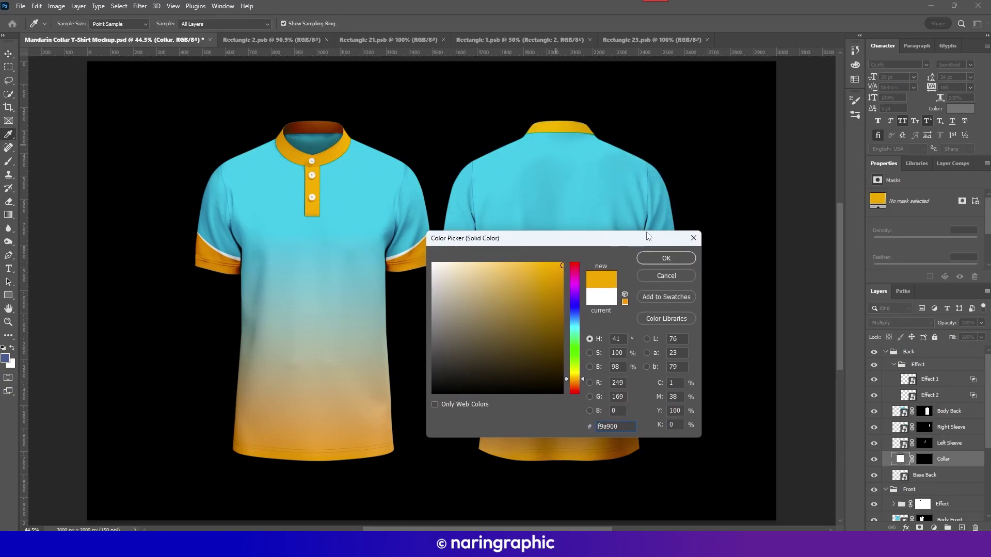
pyautogui.click(666, 258)
pyautogui.scroll(-2, 468, 196)
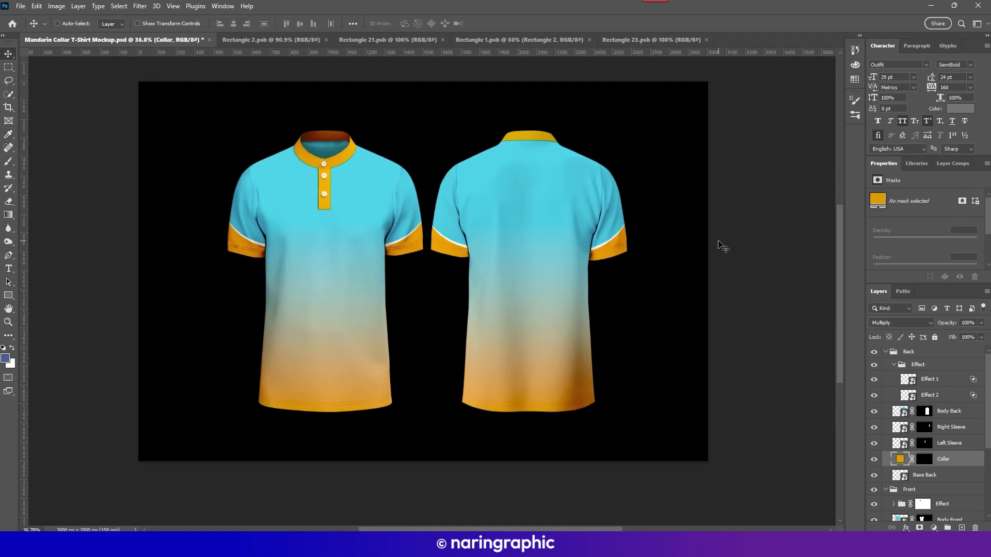
pyautogui.scroll(2, 722, 247)
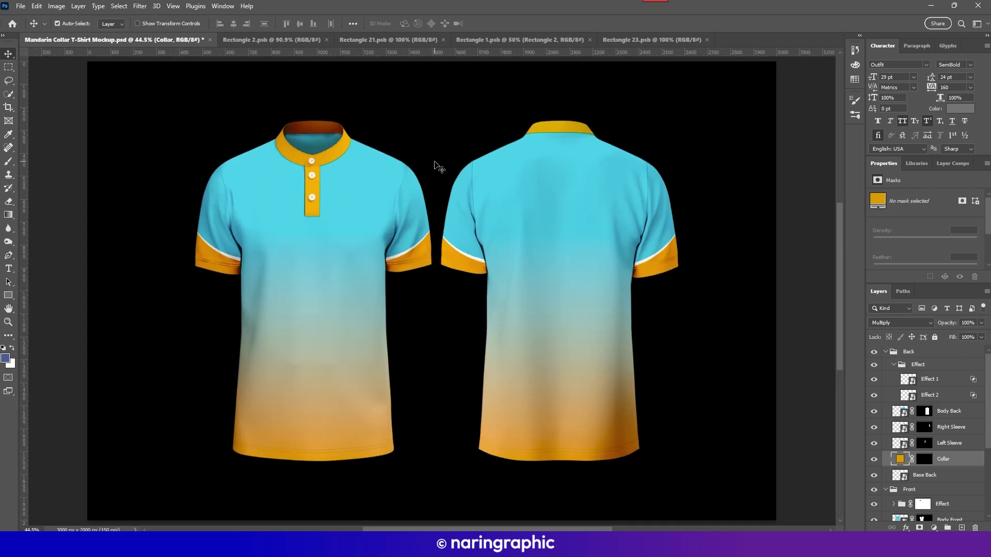
pyautogui.scroll(-3, 950, 474)
pyautogui.scroll(3, 949, 474)
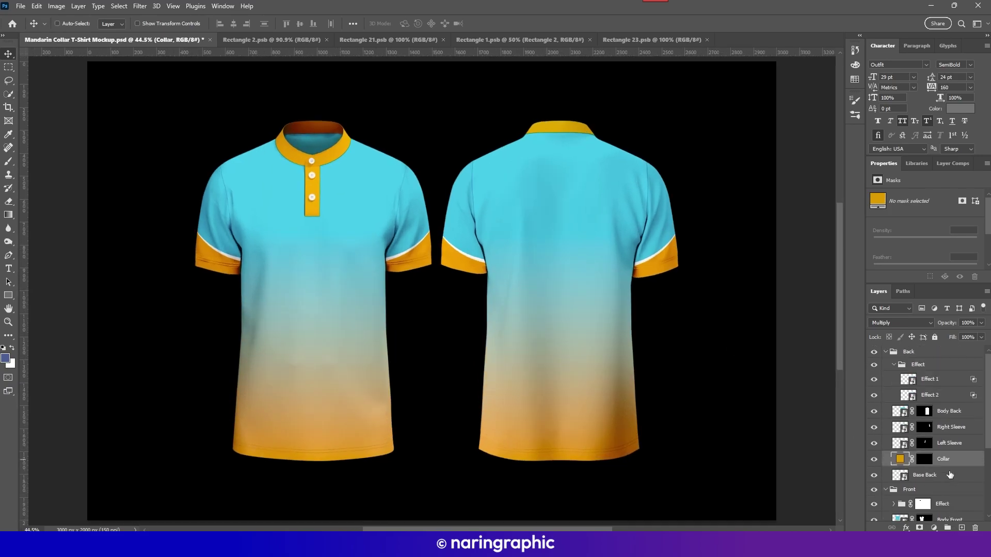